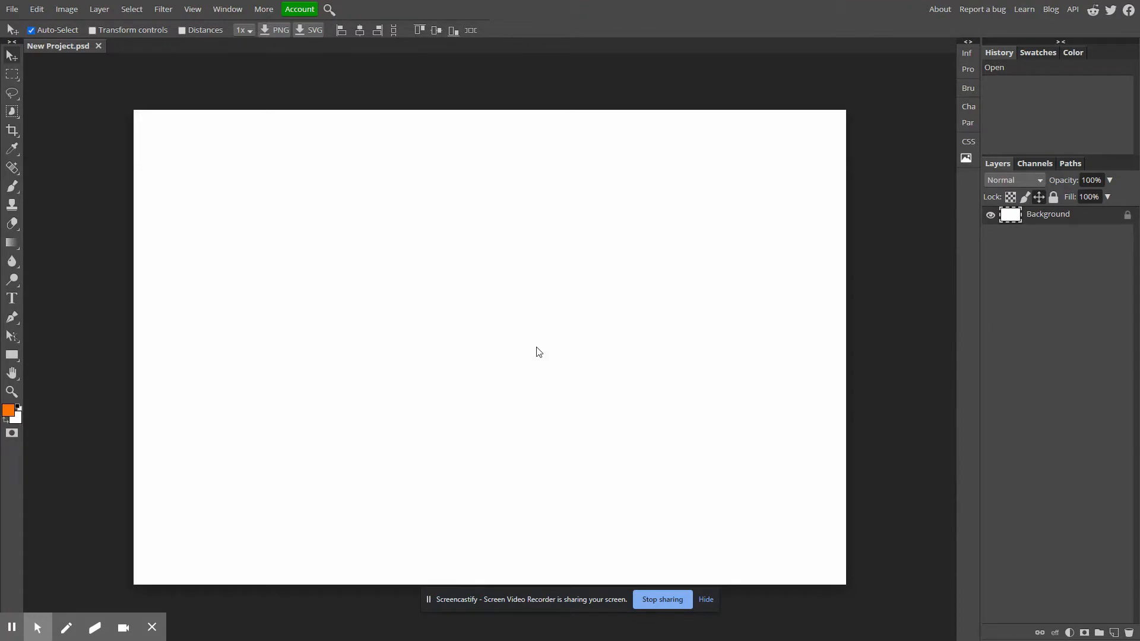
- Add a new layer and draw a red-filled rectangle across the middle of the canvas
{"action": "left_click", "coordinate": [707, 601]}
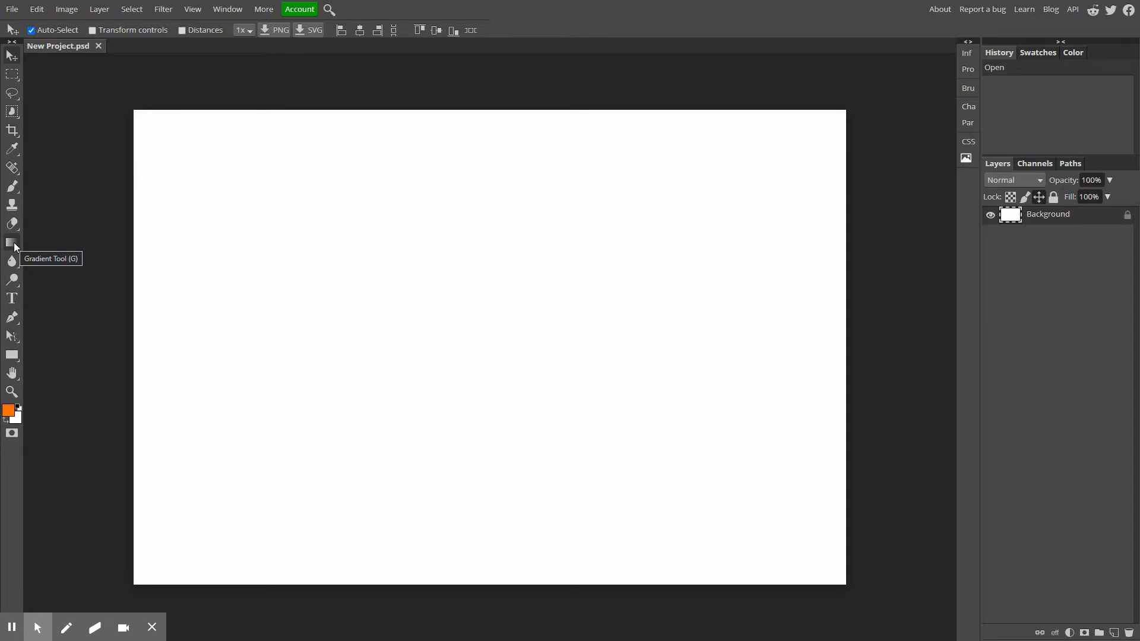
{"action": "left_click", "coordinate": [1115, 633]}
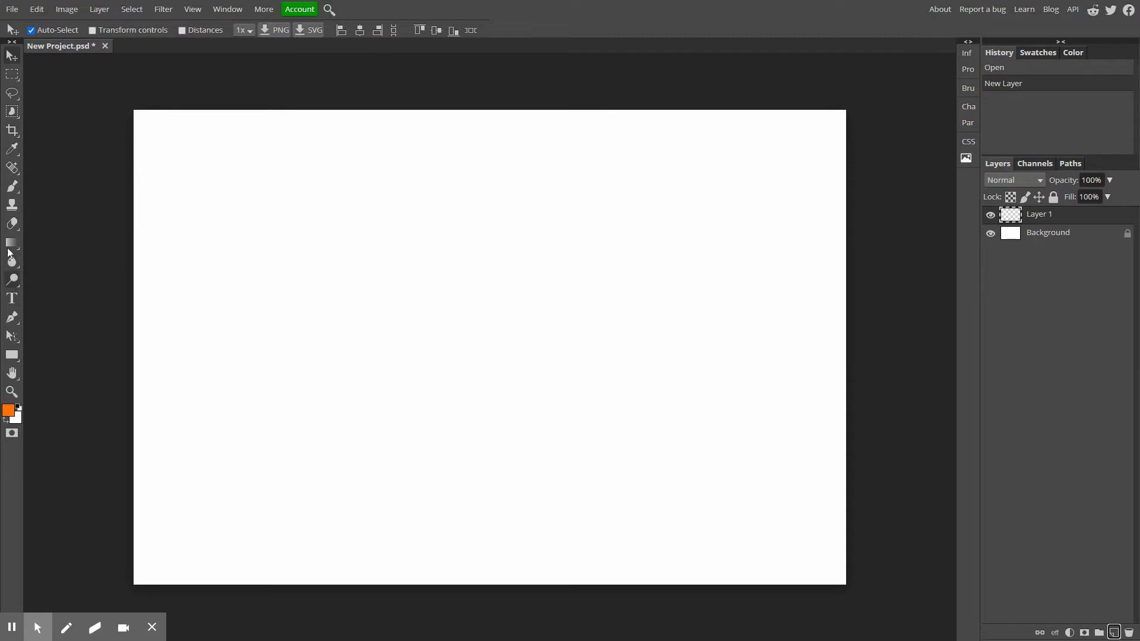
{"action": "left_click", "coordinate": [13, 356]}
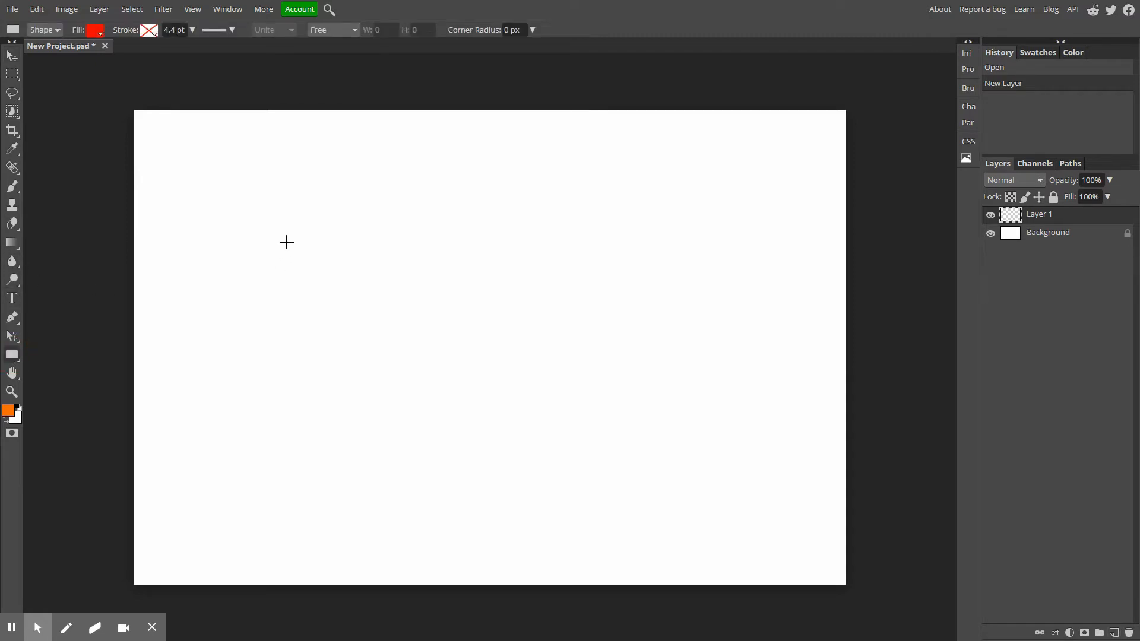
{"action": "left_click_drag", "start_coordinate": [286, 236], "coordinate": [646, 393]}
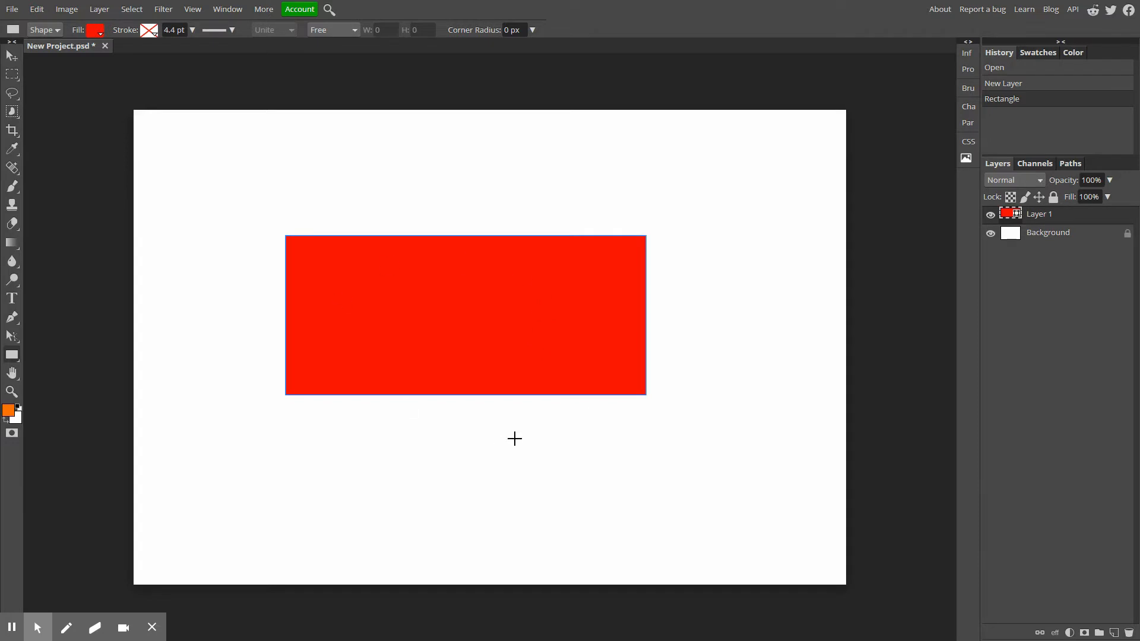
- Change the rectangle's fill to a linear black-to-white gradient with its angle set to 0°
{"action": "left_click", "coordinate": [96, 33]}
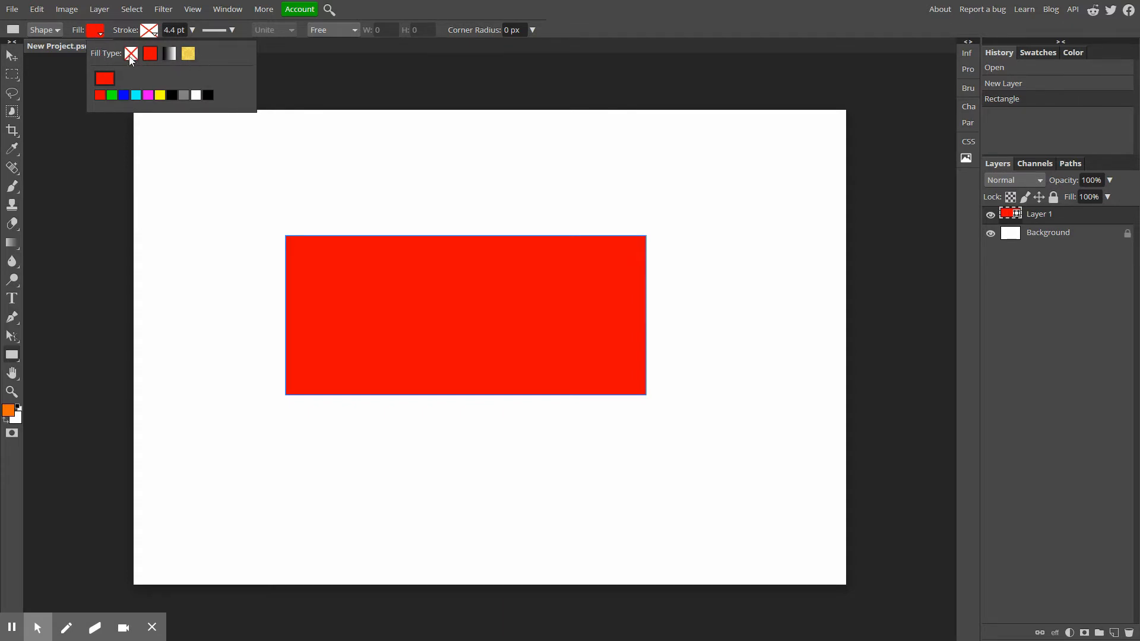
{"action": "left_click", "coordinate": [171, 55]}
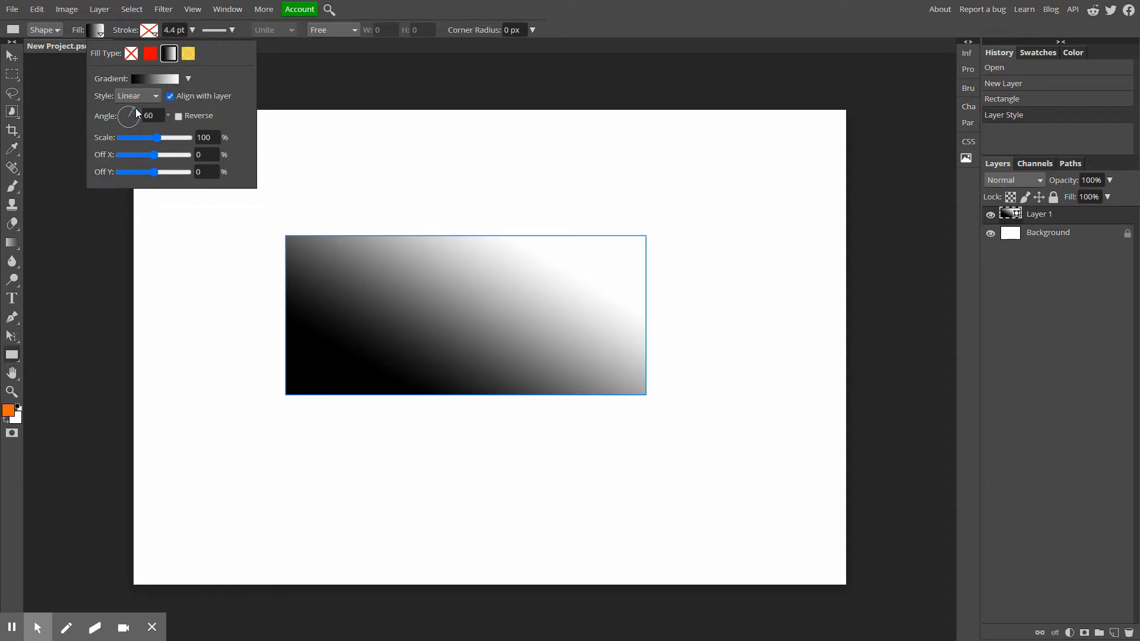
{"action": "left_click_drag", "start_coordinate": [135, 111], "coordinate": [140, 120]}
{"action": "left_click", "coordinate": [158, 115]}
{"action": "key", "text": "BackSpace"}
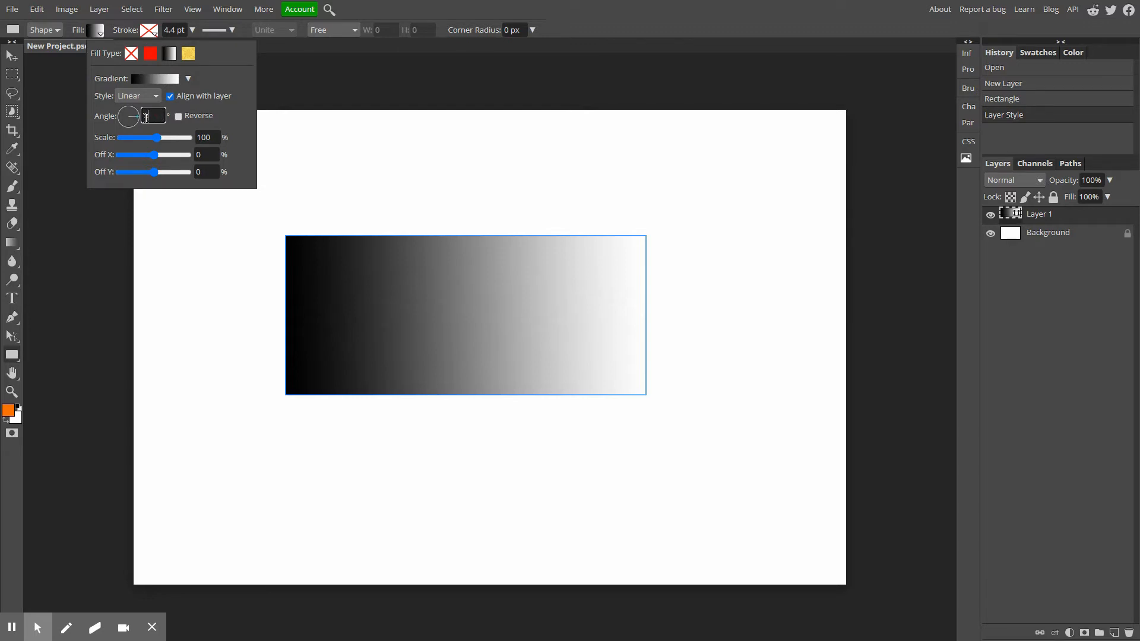
{"action": "type", "text": "1"}
{"action": "type", "text": "0"}
- Look over the gradient presets, open the Gradient Editor for the rectangle's fill and move it clear of the shape
{"action": "left_click", "coordinate": [189, 79]}
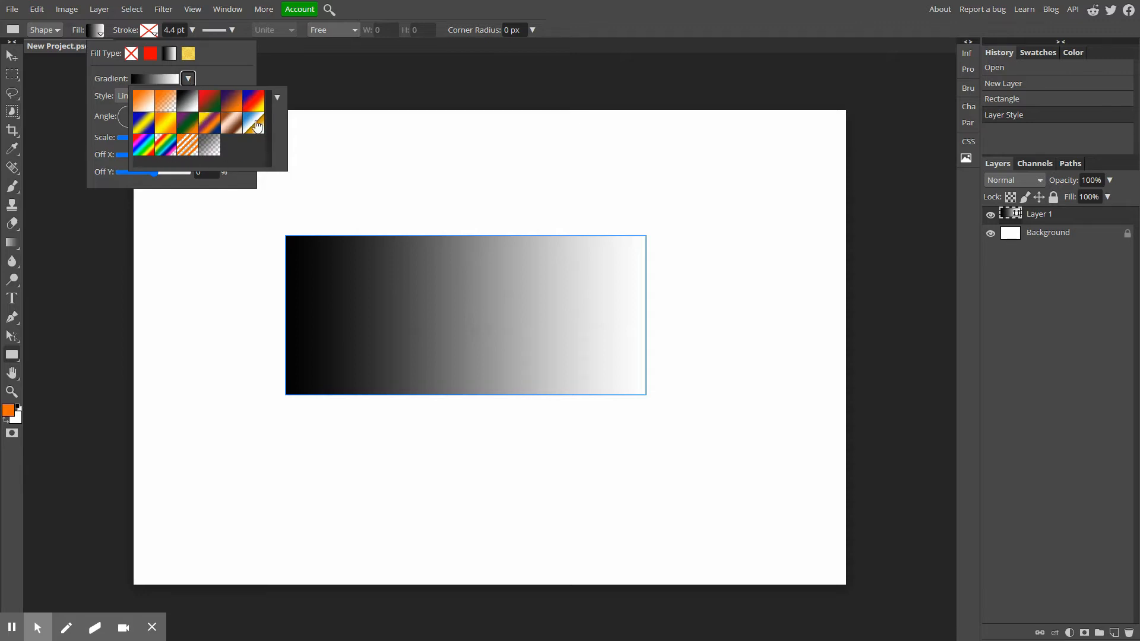
{"action": "left_click", "coordinate": [235, 72]}
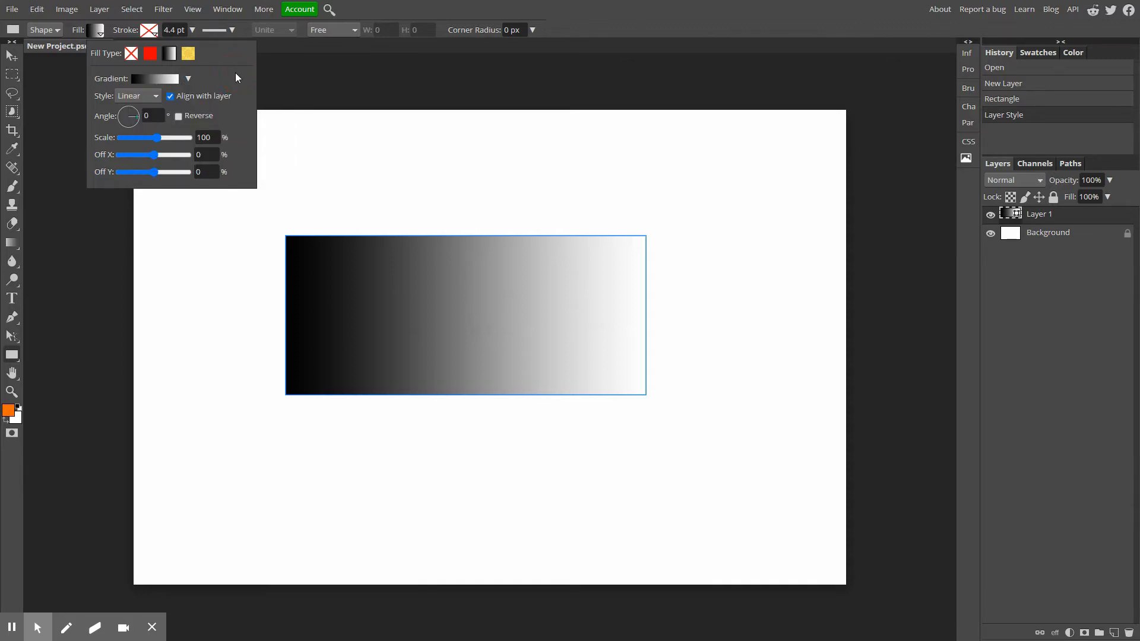
{"action": "left_click", "coordinate": [156, 78]}
{"action": "left_click_drag", "start_coordinate": [273, 102], "coordinate": [849, 238]}
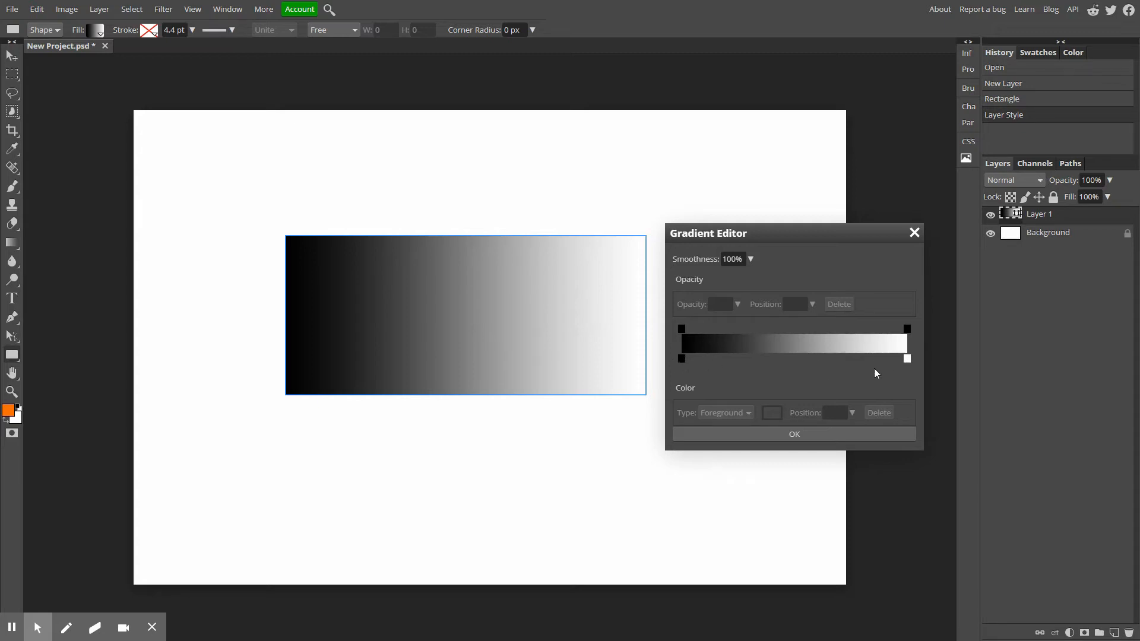
- Set the gradient's starting color stop at 0% to blue, hex 2124b4
{"action": "left_click", "coordinate": [682, 359]}
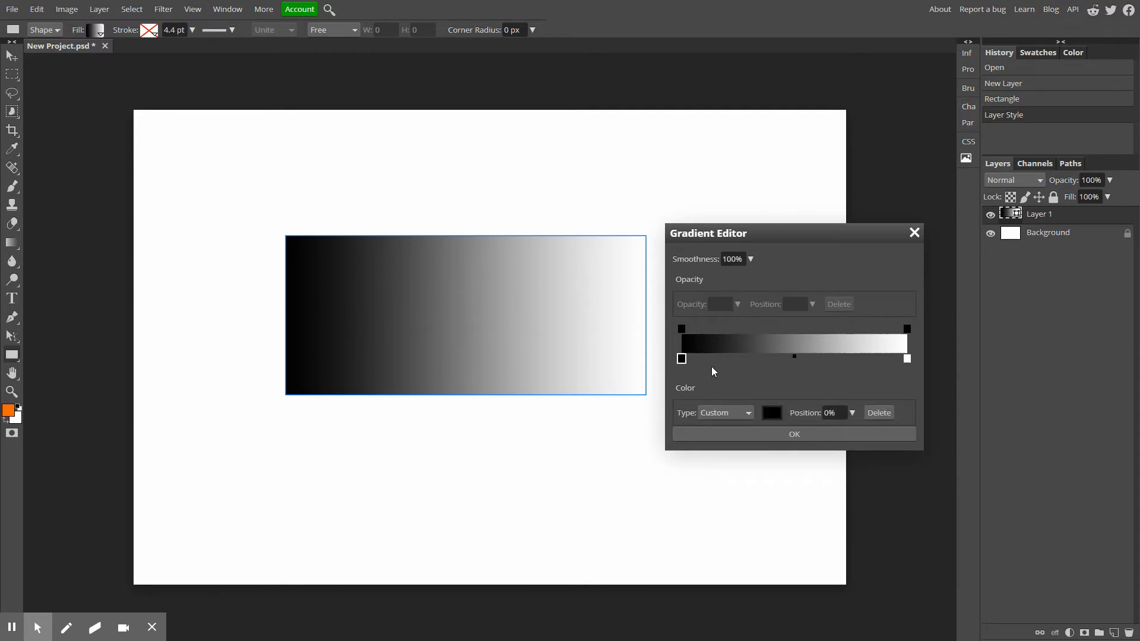
{"action": "double_click", "coordinate": [682, 359]}
{"action": "left_click_drag", "start_coordinate": [365, 196], "coordinate": [360, 333]}
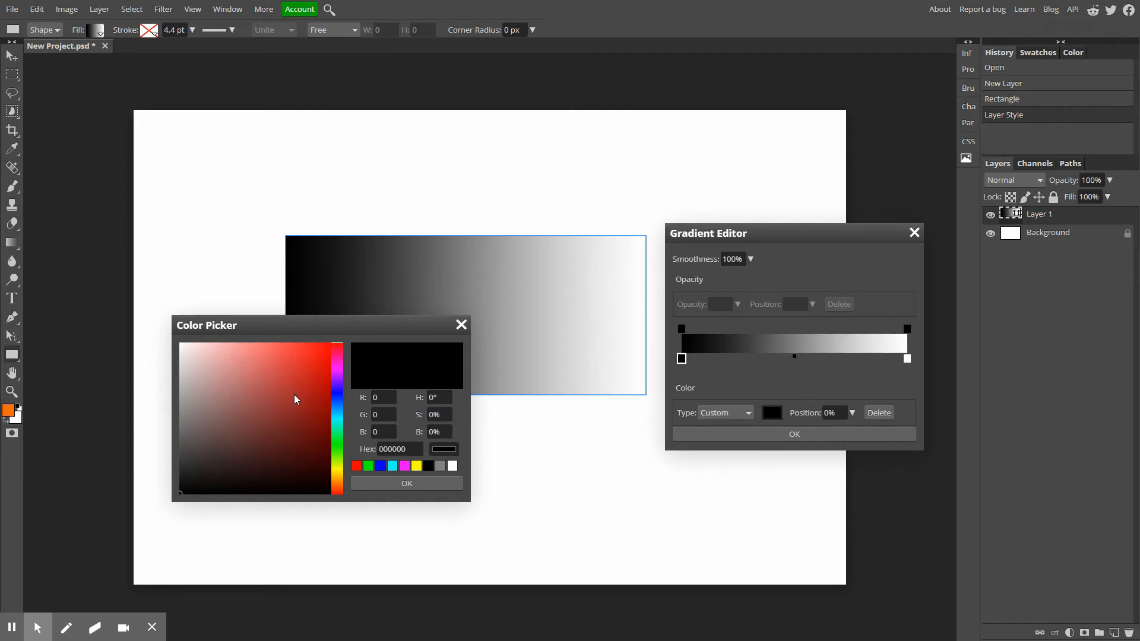
{"action": "left_click_drag", "start_coordinate": [337, 449], "coordinate": [318, 389]}
{"action": "left_click_drag", "start_coordinate": [363, 326], "coordinate": [519, 399]}
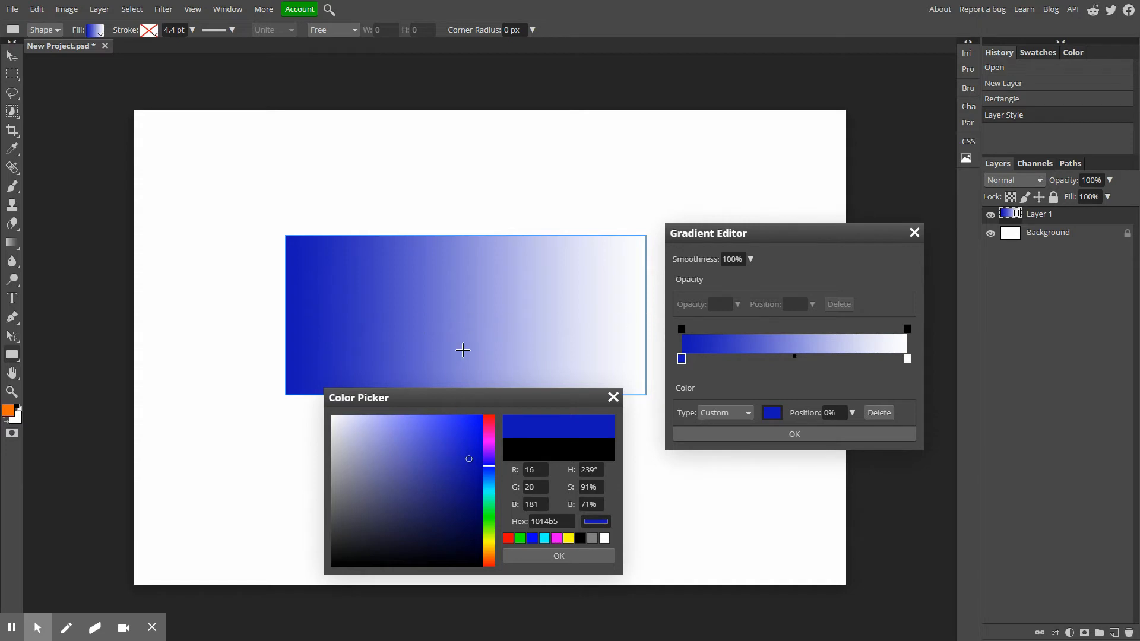
{"action": "mouse_move", "coordinate": [468, 461]}
{"action": "left_mouse_down"}
{"action": "mouse_move", "coordinate": [487, 425]}
{"action": "mouse_move", "coordinate": [467, 513]}
{"action": "mouse_move", "coordinate": [455, 463]}
{"action": "left_mouse_up"}
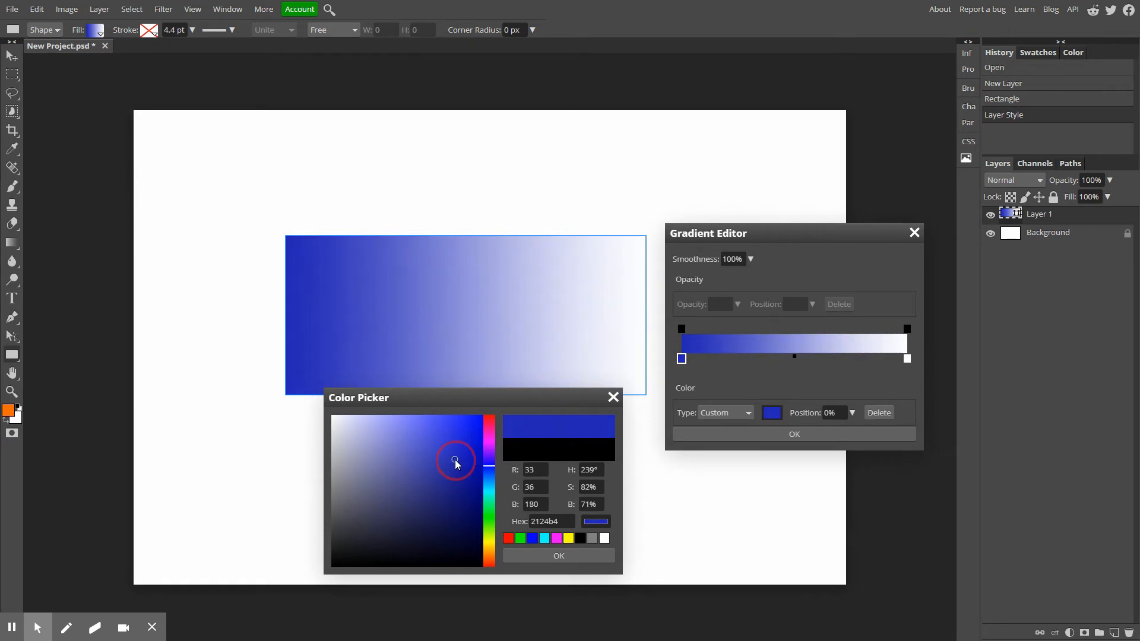
{"action": "left_click", "coordinate": [584, 558]}
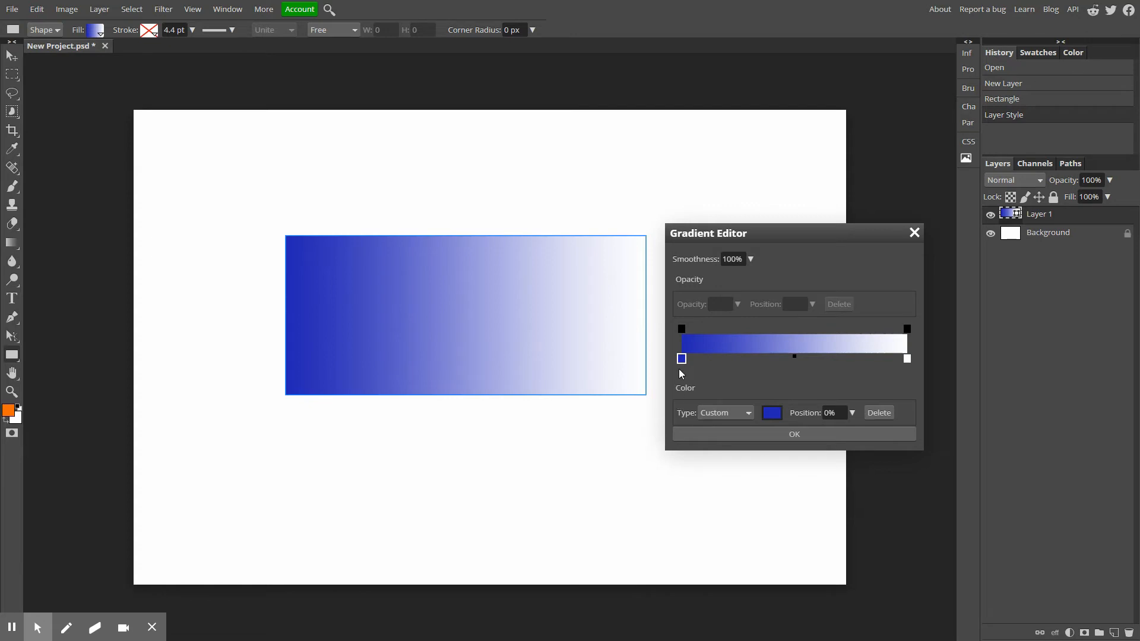
- Try shifting the gradient's color stops and midpoint, and reset the midpoint to 50%
{"action": "left_click_drag", "start_coordinate": [686, 360], "coordinate": [723, 355]}
{"action": "left_click", "coordinate": [908, 358]}
{"action": "mouse_move", "coordinate": [908, 358]}
{"action": "left_mouse_down"}
{"action": "mouse_move", "coordinate": [770, 358]}
{"action": "mouse_move", "coordinate": [917, 359]}
{"action": "left_mouse_up"}
{"action": "left_click_drag", "start_coordinate": [795, 359], "coordinate": [797, 360]}
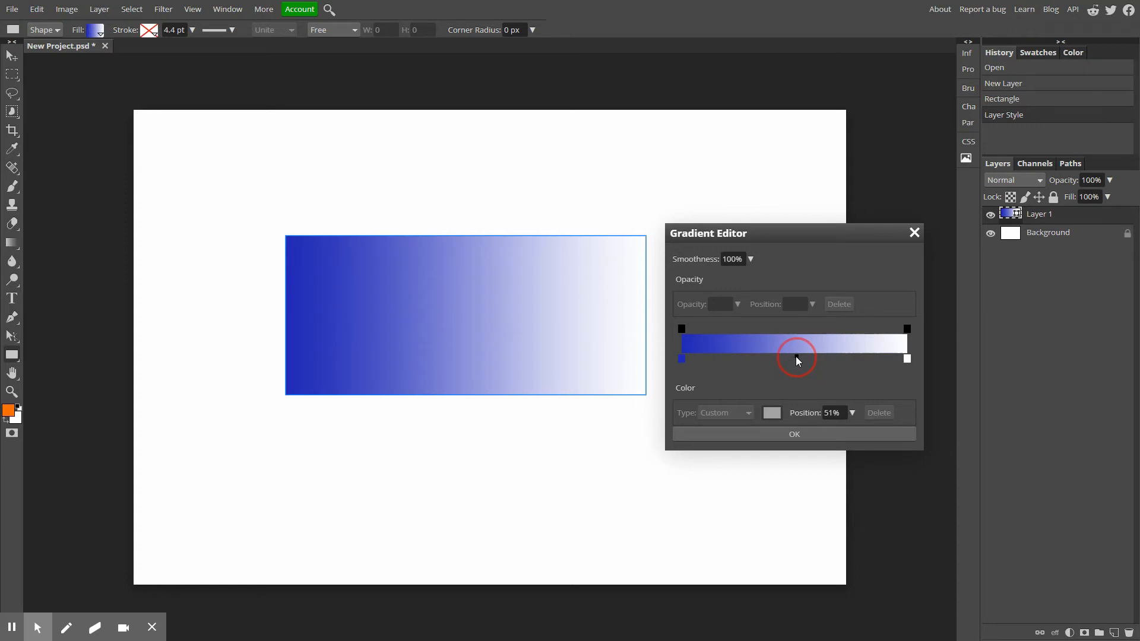
{"action": "double_click", "coordinate": [832, 413]}
{"action": "type", "text": "50"}
{"action": "left_click", "coordinate": [819, 373]}
- Set the gradient's ending color stop at 100% to yellow, hex e2cc0c
{"action": "double_click", "coordinate": [907, 358]}
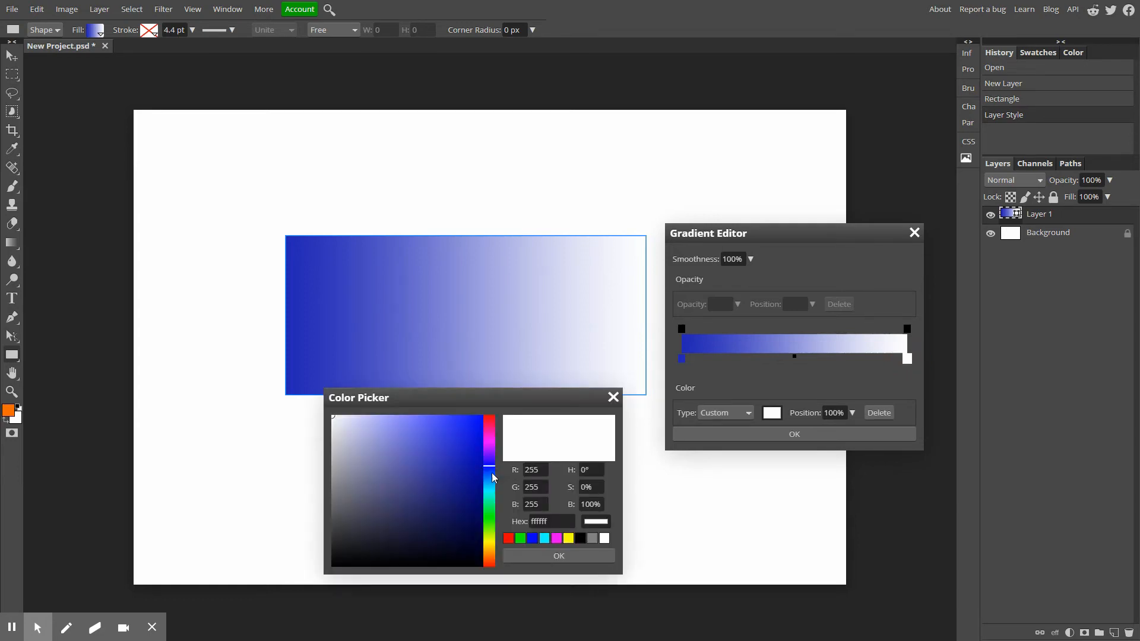
{"action": "left_click_drag", "start_coordinate": [492, 474], "coordinate": [488, 543]}
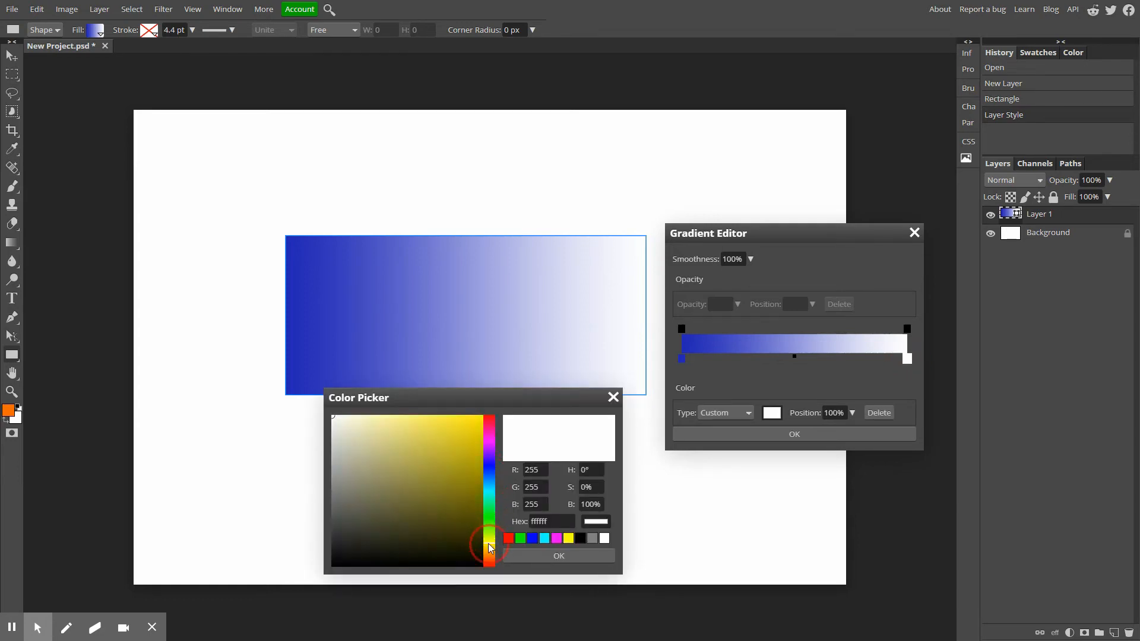
{"action": "left_click_drag", "start_coordinate": [473, 462], "coordinate": [475, 433]}
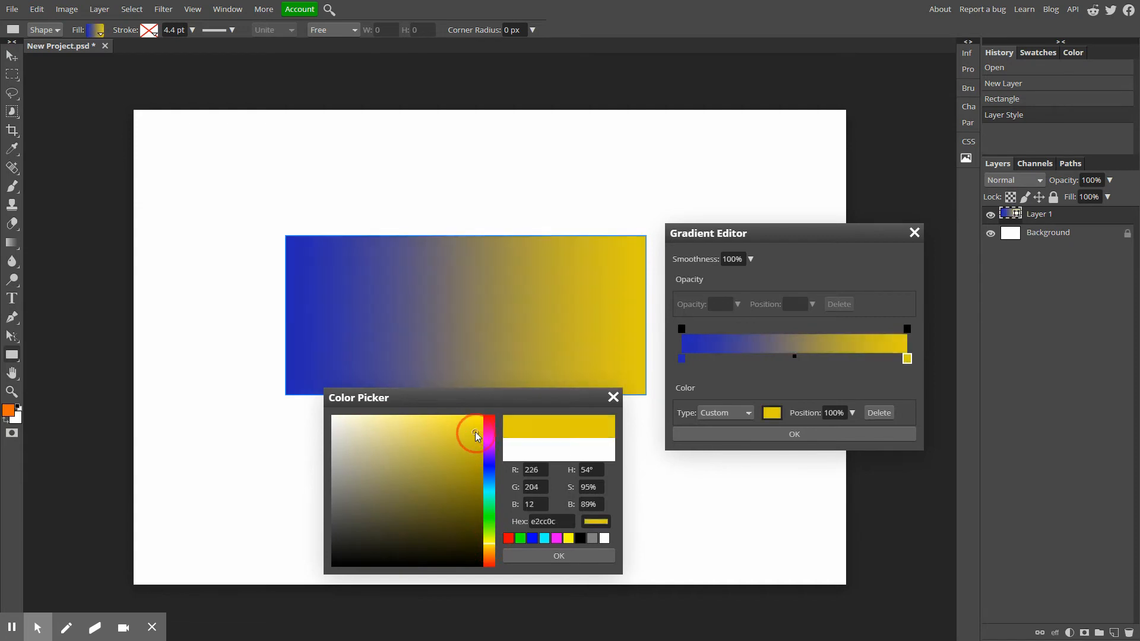
{"action": "left_click", "coordinate": [555, 555]}
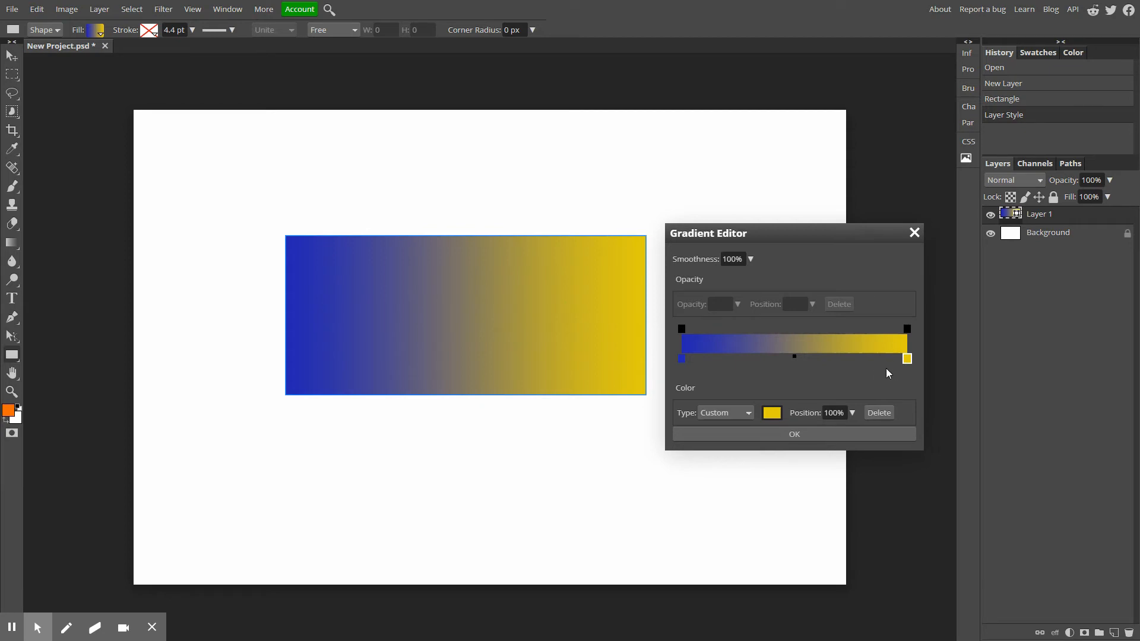
{"action": "left_click", "coordinate": [750, 414]}
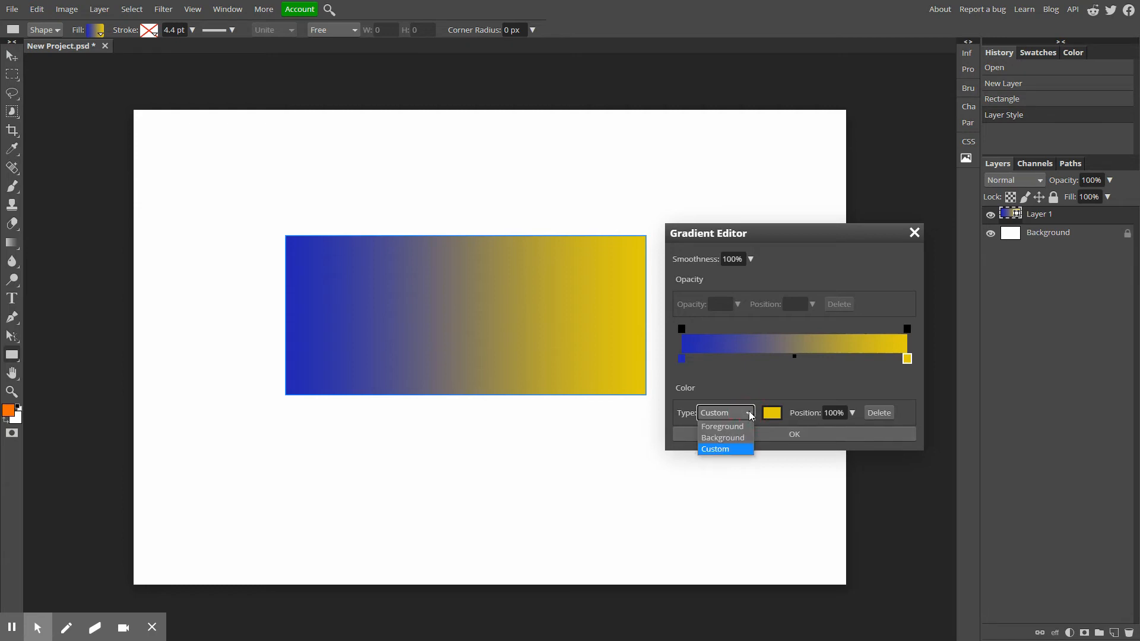
{"action": "left_click", "coordinate": [750, 414]}
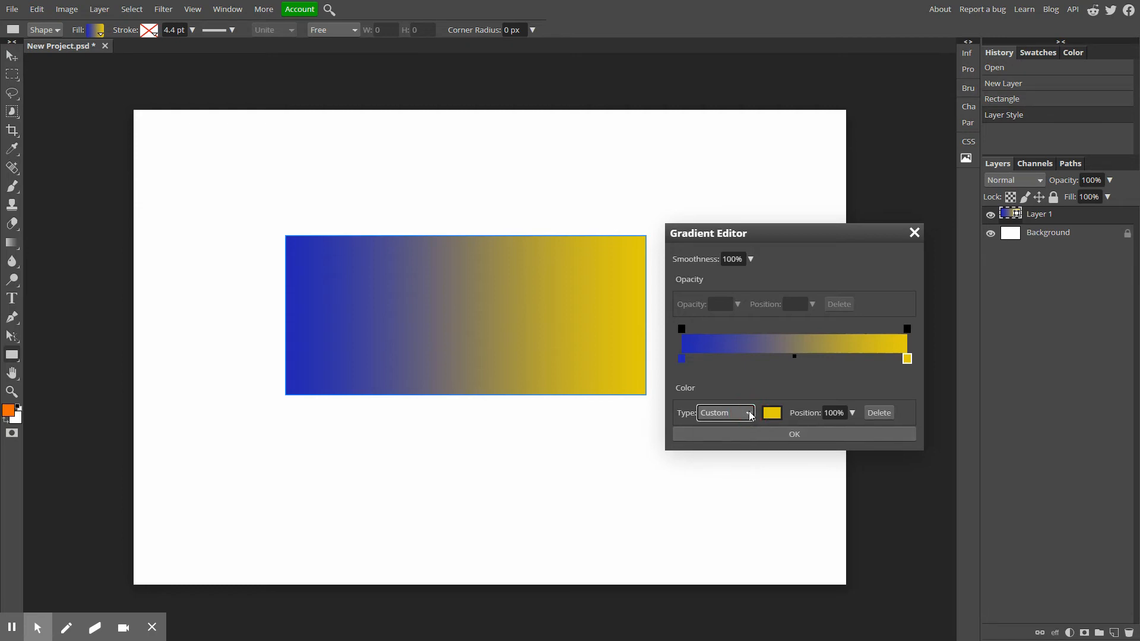
{"action": "left_click", "coordinate": [751, 415]}
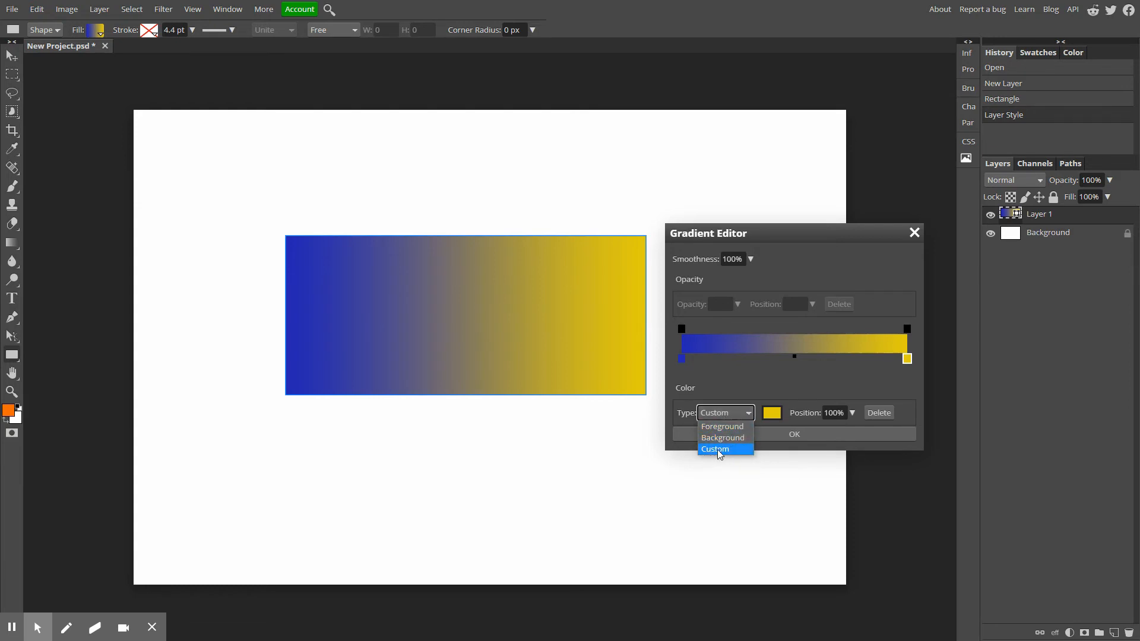
{"action": "left_click", "coordinate": [837, 381]}
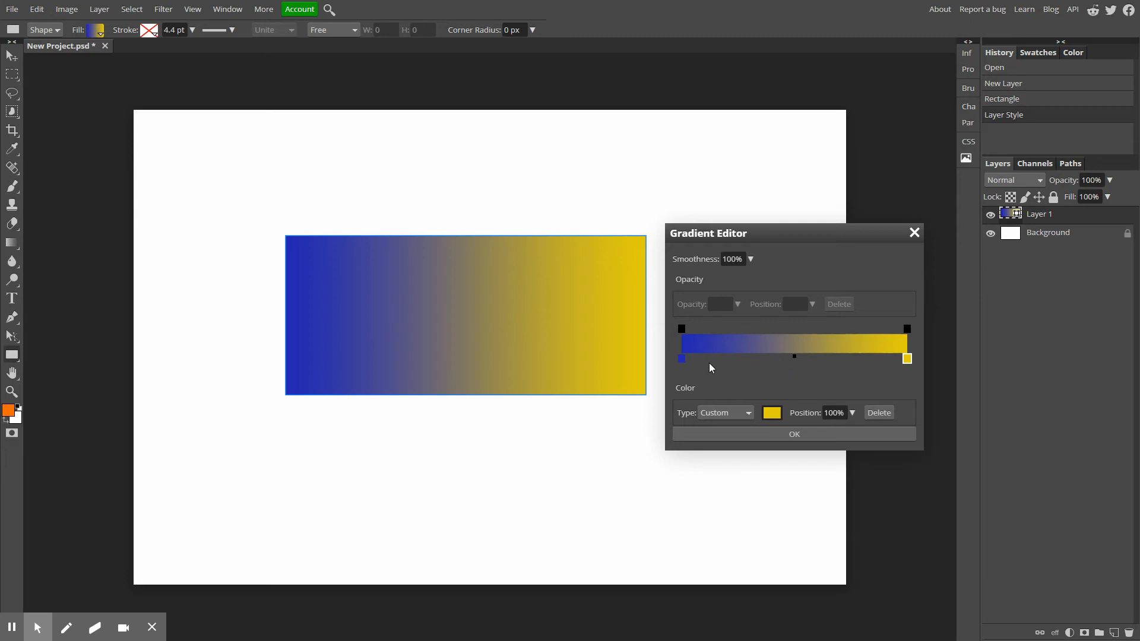
- Add a color stop at 50% between blue and yellow and set its color to red, hex cd2323
{"action": "left_click", "coordinate": [785, 360]}
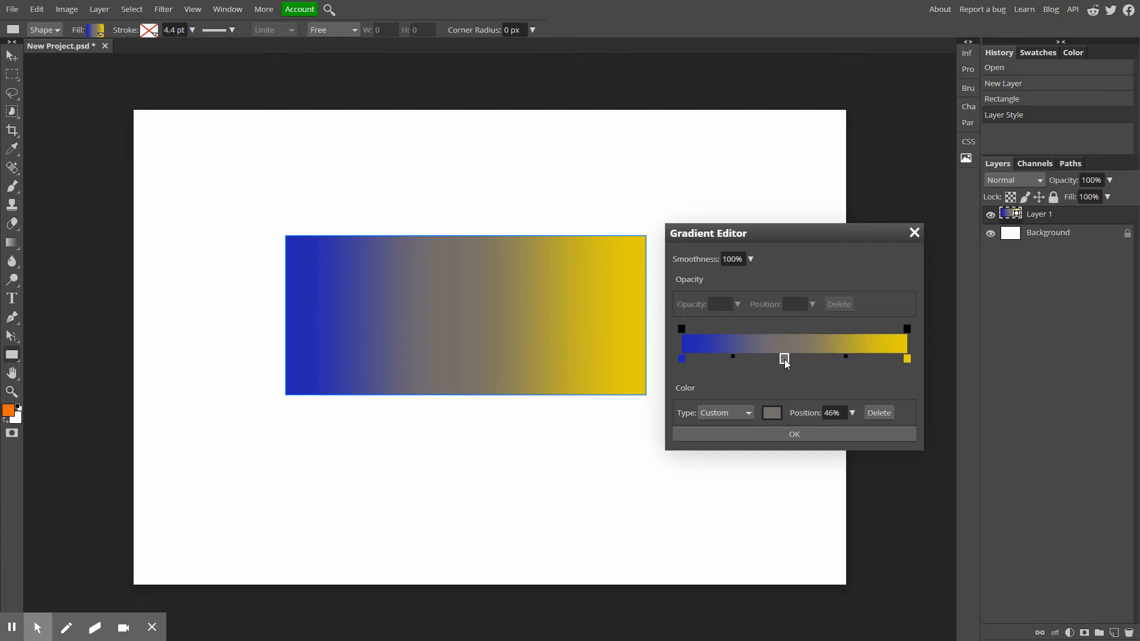
{"action": "left_click_drag", "start_coordinate": [785, 363], "coordinate": [796, 363]}
{"action": "double_click", "coordinate": [795, 359]}
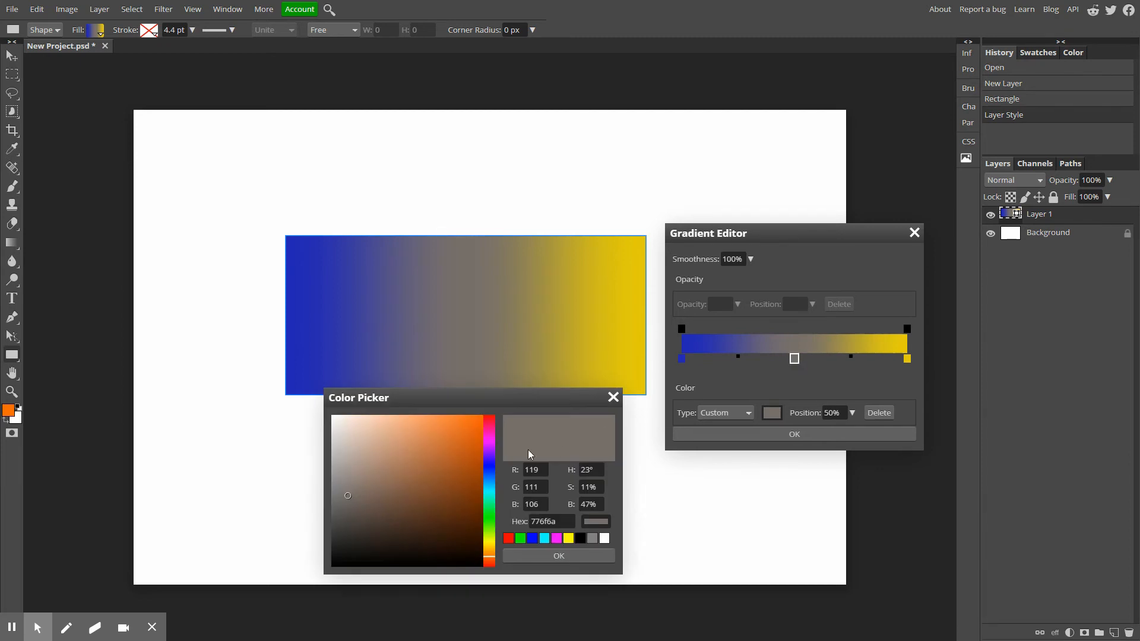
{"action": "left_click", "coordinate": [456, 441]}
{"action": "mouse_move", "coordinate": [456, 440]}
{"action": "left_mouse_down"}
{"action": "mouse_move", "coordinate": [471, 430]}
{"action": "mouse_move", "coordinate": [462, 466]}
{"action": "mouse_move", "coordinate": [450, 436]}
{"action": "left_mouse_up"}
{"action": "left_click_drag", "start_coordinate": [490, 557], "coordinate": [490, 565]}
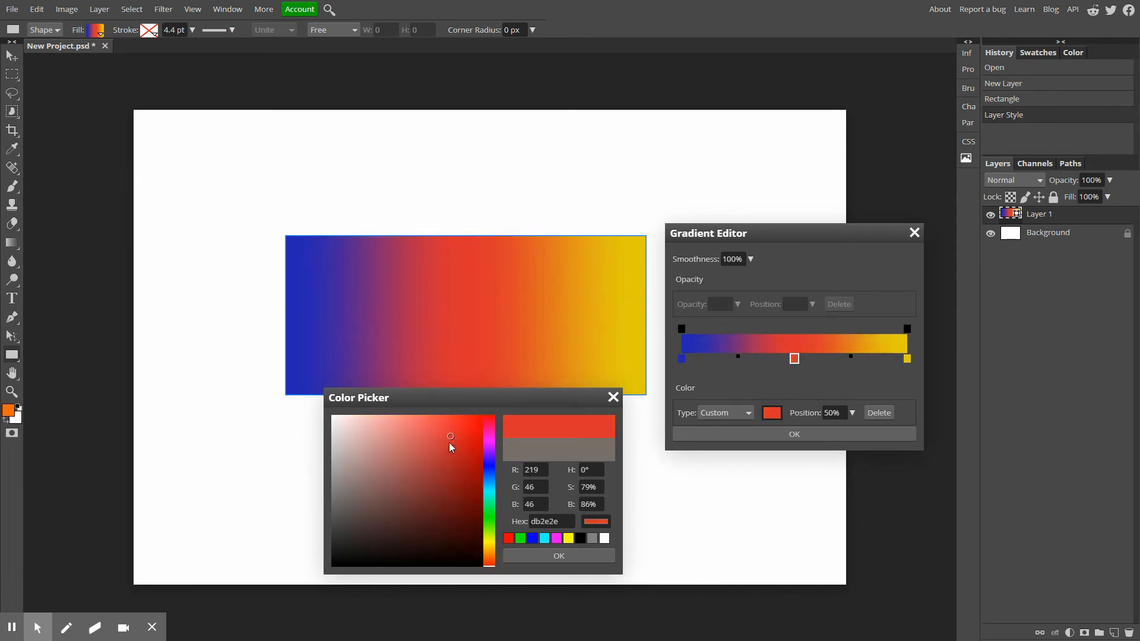
{"action": "left_click_drag", "start_coordinate": [450, 434], "coordinate": [458, 445]}
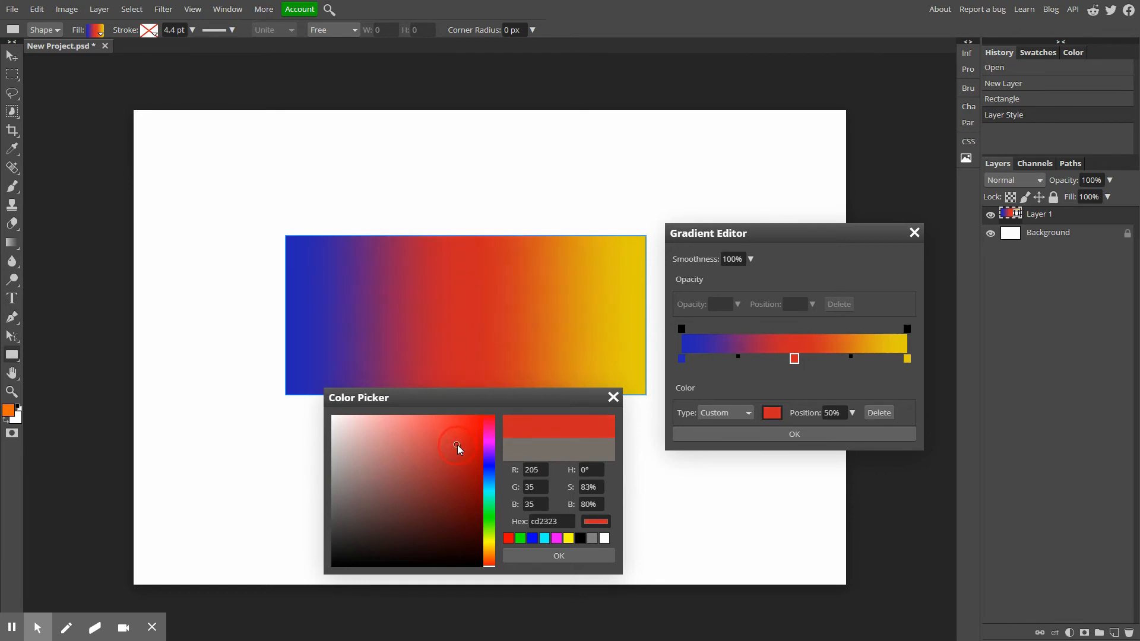
{"action": "left_click", "coordinate": [549, 556]}
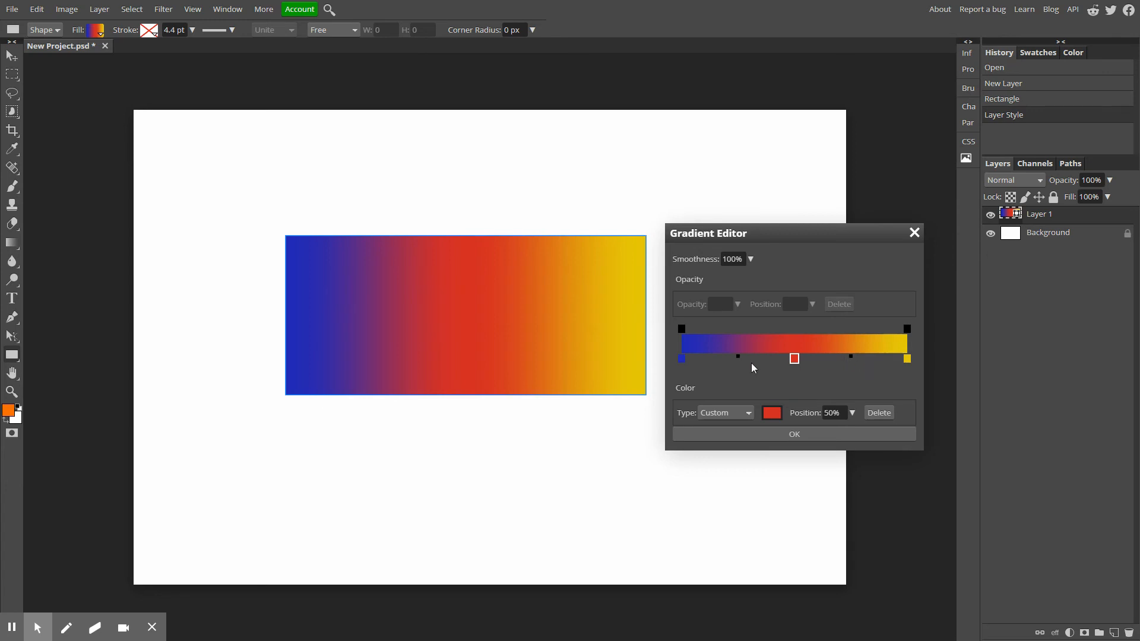
- Shift the midpoint between the blue and red stops to 68% and adjust the one between red and yellow
{"action": "mouse_move", "coordinate": [740, 356]}
{"action": "left_mouse_down"}
{"action": "mouse_move", "coordinate": [782, 358]}
{"action": "mouse_move", "coordinate": [696, 361]}
{"action": "mouse_move", "coordinate": [759, 359]}
{"action": "left_mouse_up"}
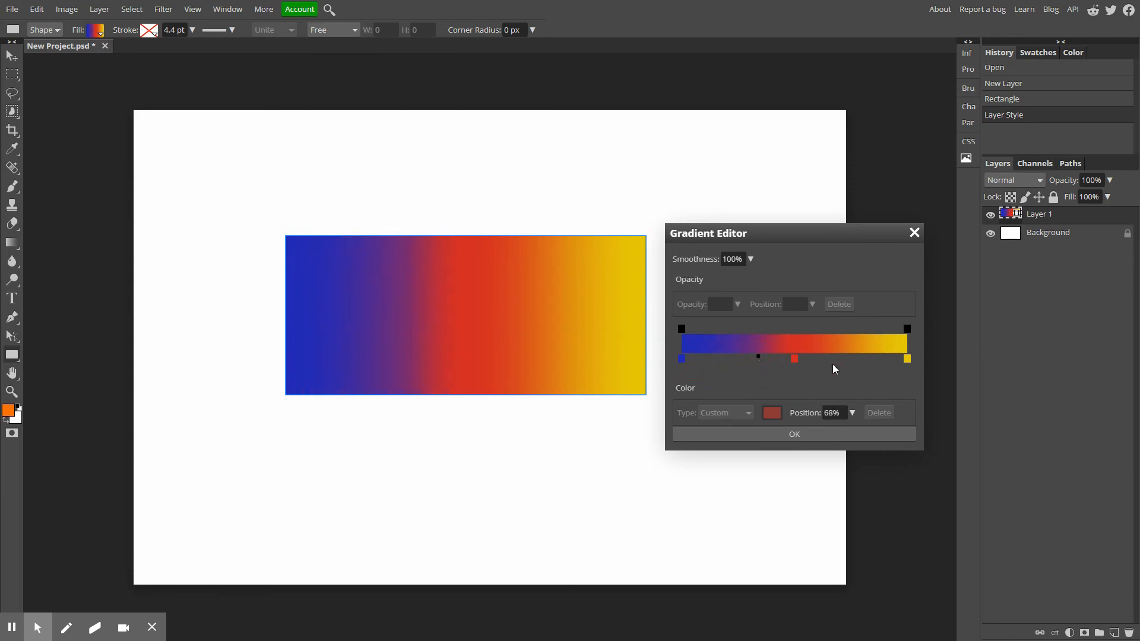
{"action": "left_click", "coordinate": [796, 360]}
{"action": "mouse_move", "coordinate": [853, 360]}
{"action": "left_mouse_down"}
{"action": "mouse_move", "coordinate": [877, 356]}
{"action": "mouse_move", "coordinate": [822, 359]}
{"action": "mouse_move", "coordinate": [861, 366]}
{"action": "left_mouse_up"}
- Add a color stop at 24% between blue and red and set its color to light blue, hex 19bdcc
{"action": "left_click", "coordinate": [735, 358]}
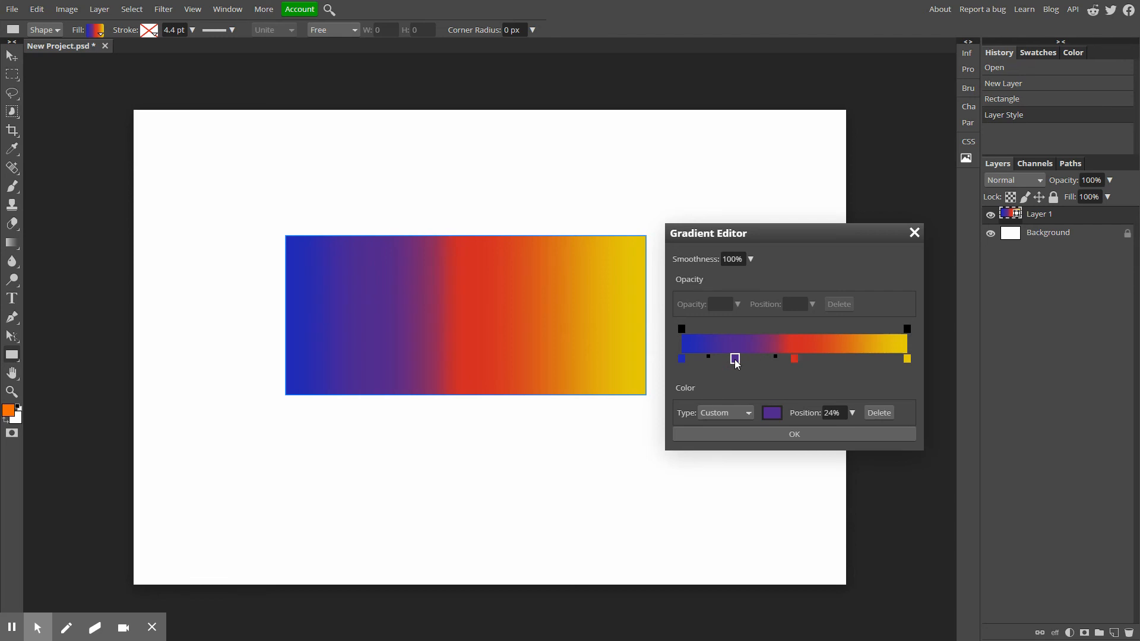
{"action": "double_click", "coordinate": [735, 358]}
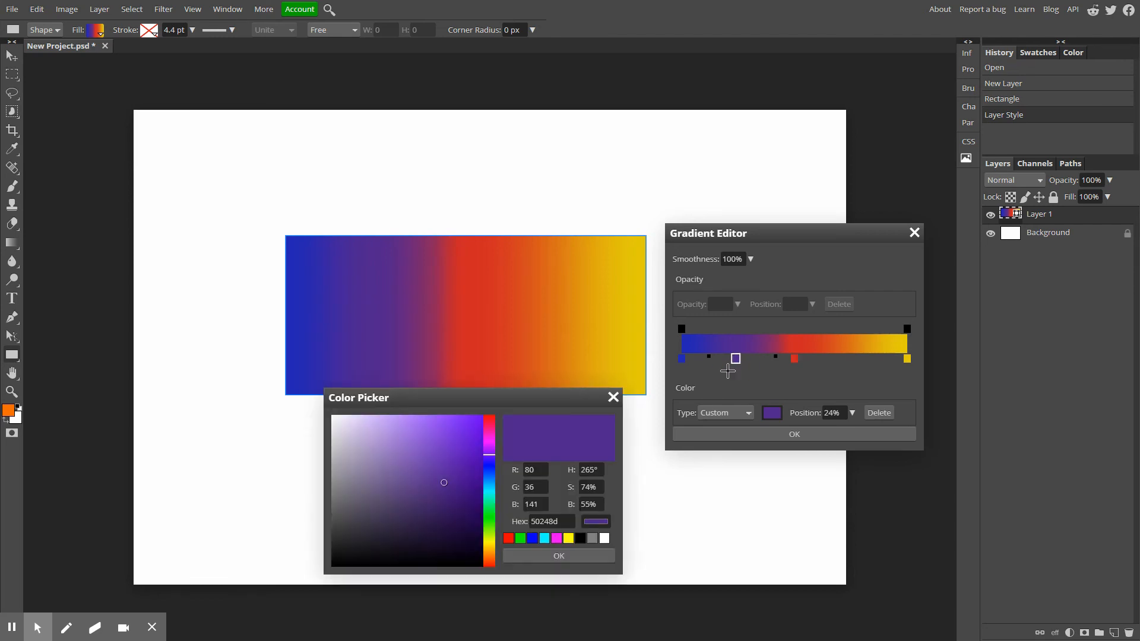
{"action": "left_click_drag", "start_coordinate": [488, 503], "coordinate": [493, 494]}
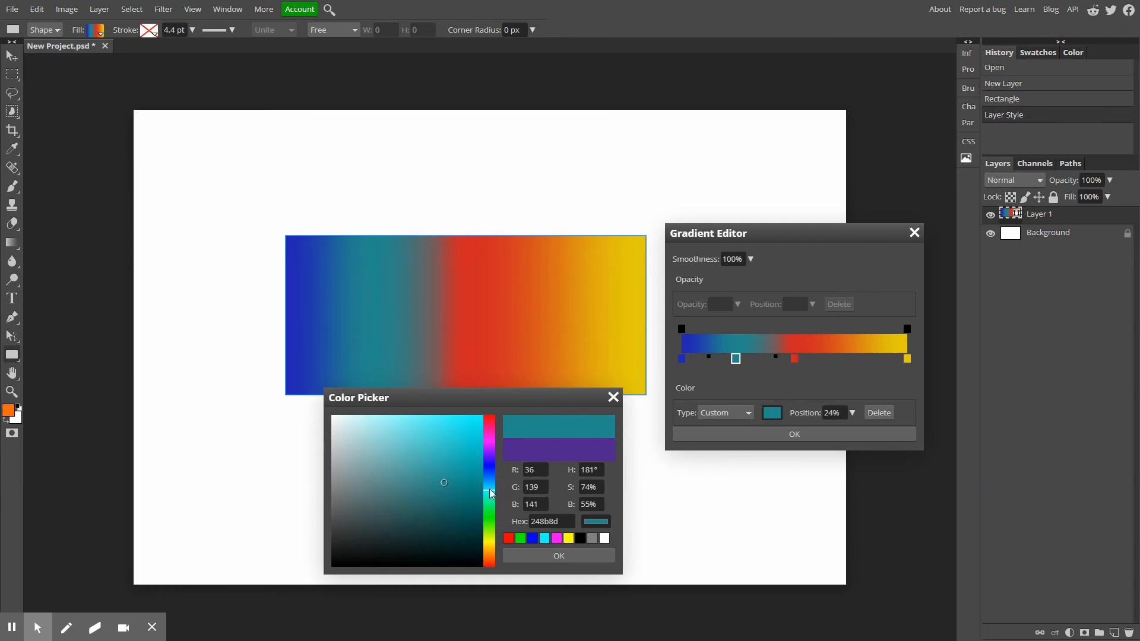
{"action": "left_click_drag", "start_coordinate": [490, 489], "coordinate": [465, 446]}
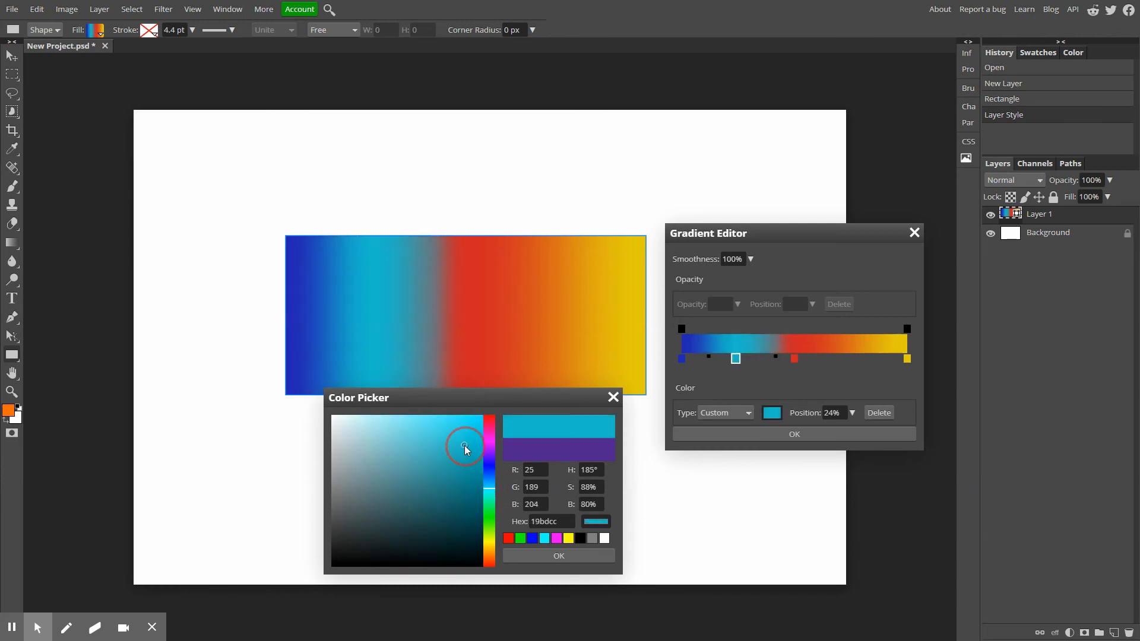
{"action": "left_click", "coordinate": [542, 557]}
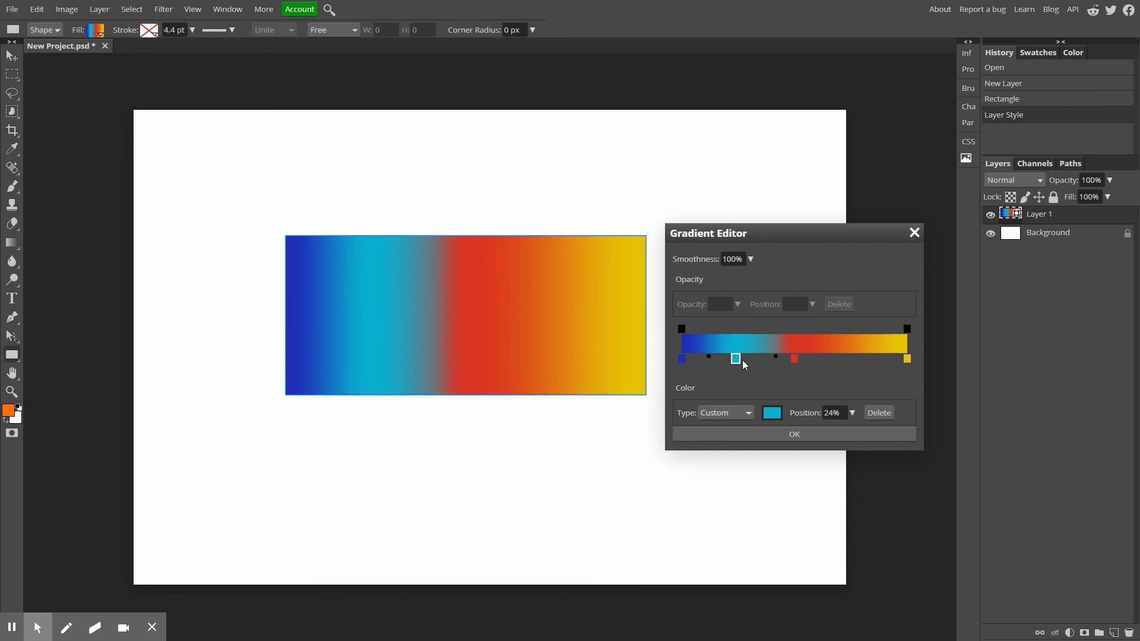
- Remove the light blue color stop between blue and red from the gradient and apply the edited gradient
{"action": "mouse_move", "coordinate": [735, 359]}
{"action": "left_mouse_down"}
{"action": "mouse_move", "coordinate": [750, 358]}
{"action": "mouse_move", "coordinate": [730, 358]}
{"action": "mouse_move", "coordinate": [741, 361]}
{"action": "left_mouse_up"}
{"action": "left_click_drag", "start_coordinate": [742, 377], "coordinate": [756, 507]}
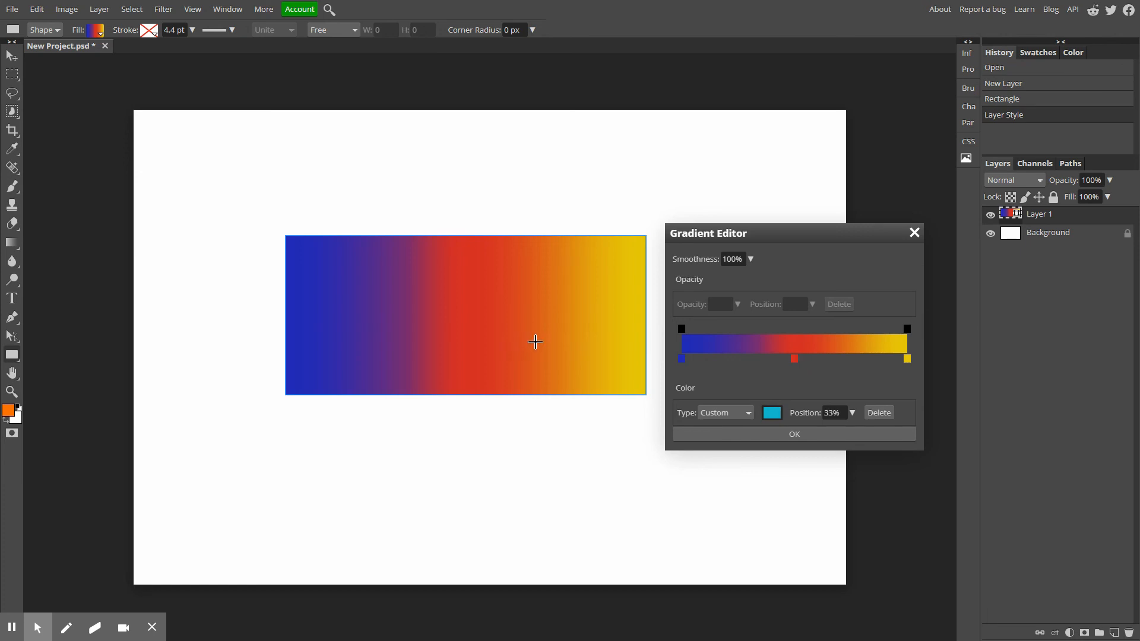
{"action": "left_click", "coordinate": [795, 360]}
{"action": "left_click", "coordinate": [808, 436]}
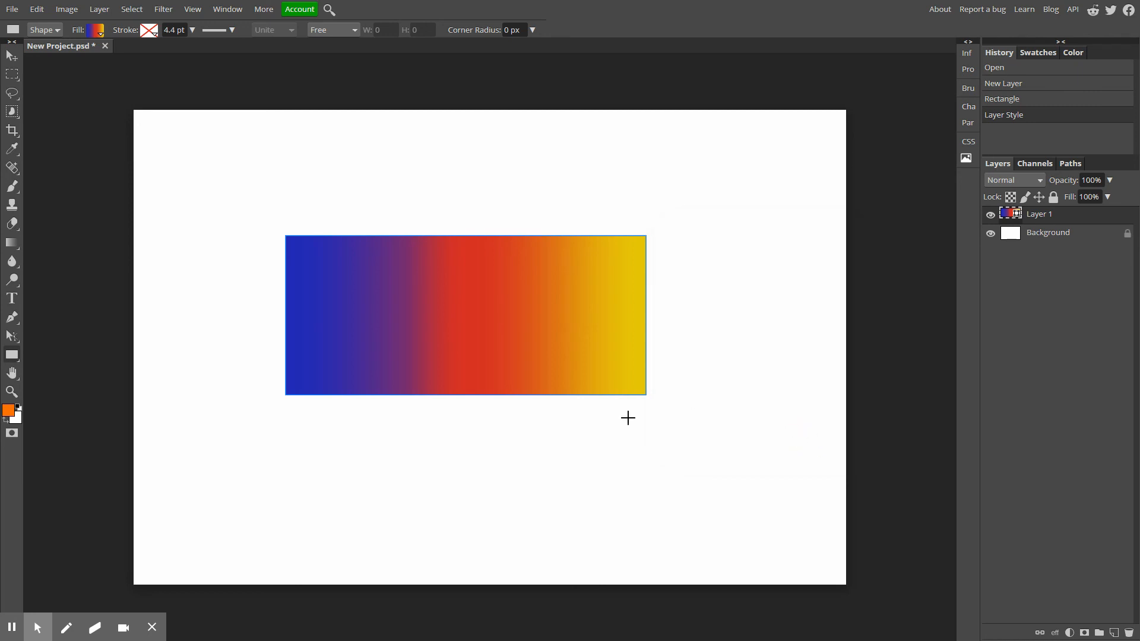
- Move the gradient rectangle to the upper-left corner area of the canvas
{"action": "left_click", "coordinate": [11, 55]}
{"action": "left_click_drag", "start_coordinate": [412, 276], "coordinate": [451, 233]}
{"action": "left_click_drag", "start_coordinate": [239, 193], "coordinate": [254, 174]}
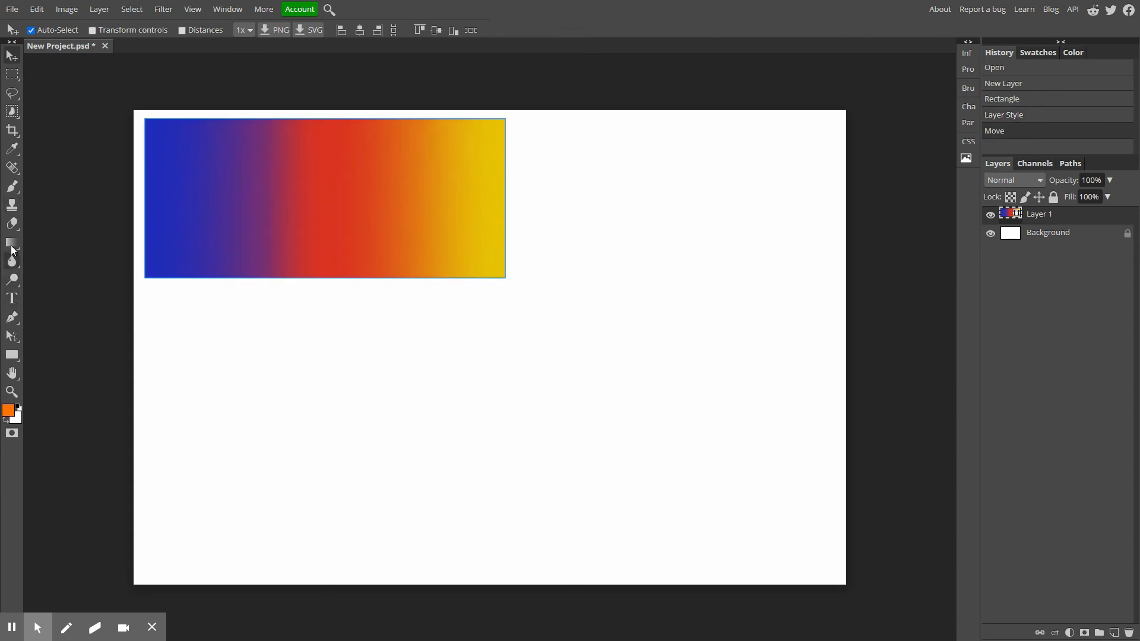
- Draw a smaller rectangle below the first one and an ellipse to its right, both with the same gradient fill
{"action": "left_click", "coordinate": [12, 356]}
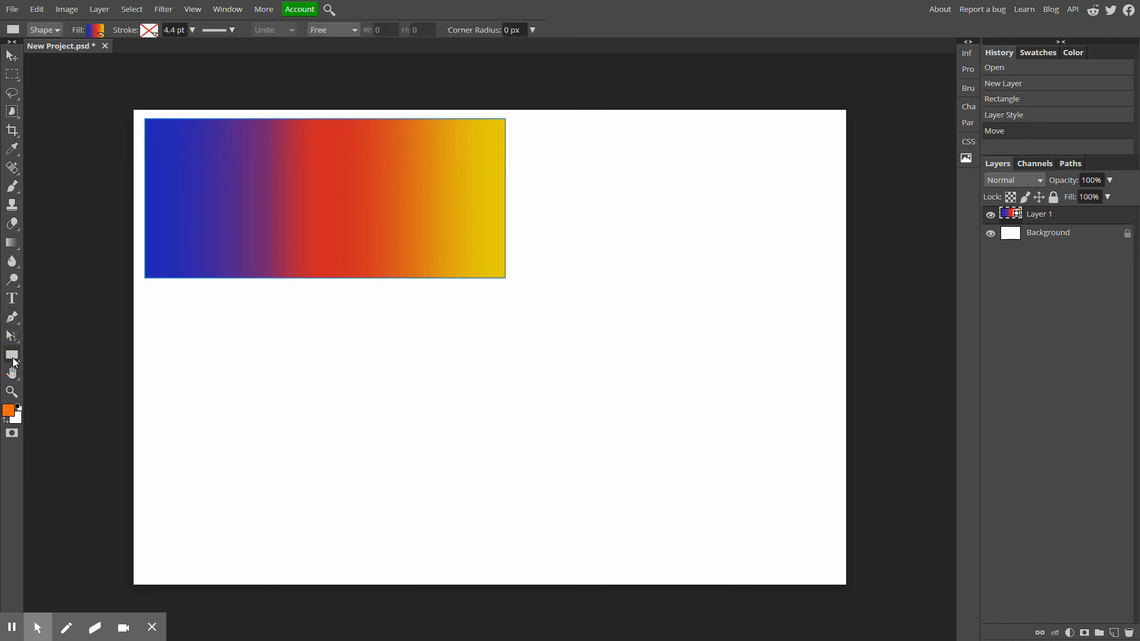
{"action": "left_click_drag", "start_coordinate": [153, 298], "coordinate": [330, 390]}
{"action": "right_click", "coordinate": [12, 357]}
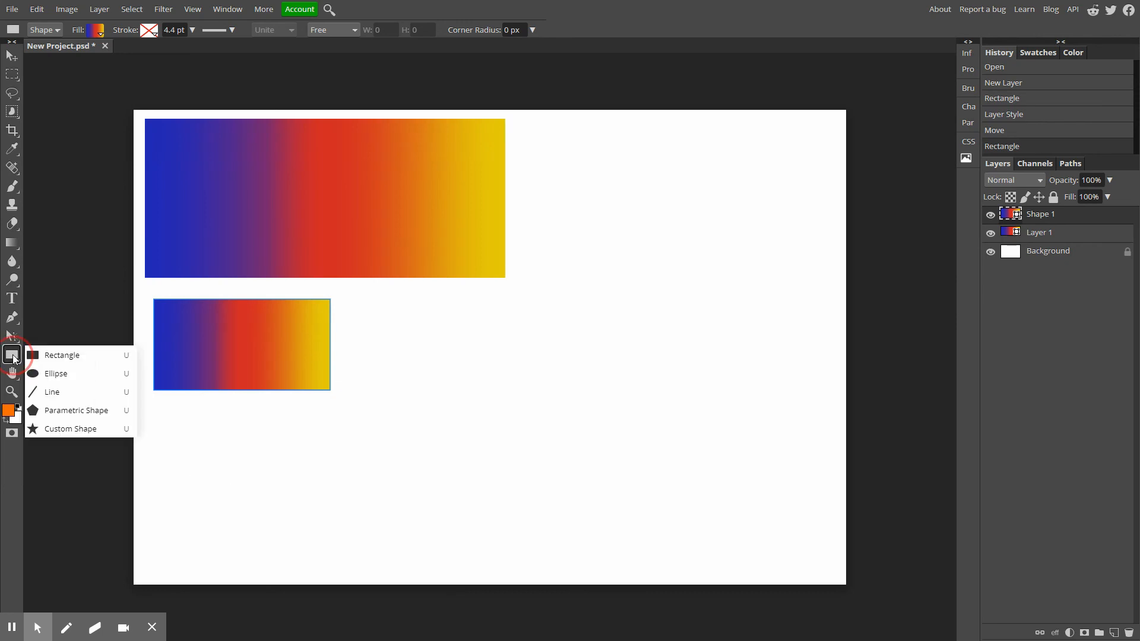
{"action": "left_click", "coordinate": [51, 380]}
{"action": "left_click_drag", "start_coordinate": [405, 303], "coordinate": [537, 418]}
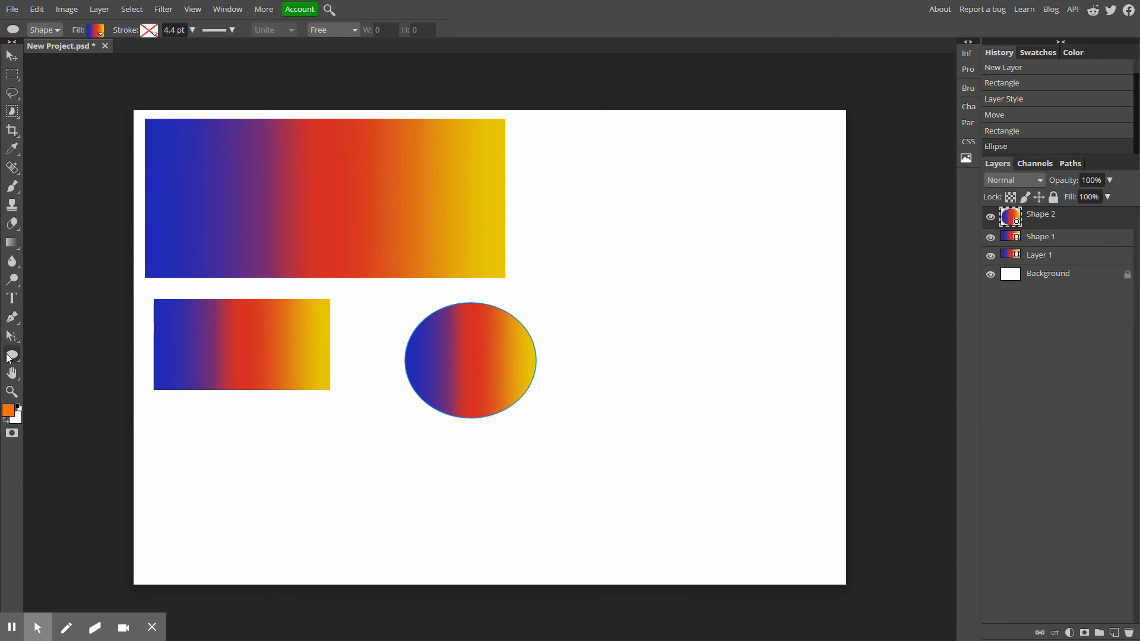
- Draw a large thumbs-up custom shape with the same gradient fill in the right part of the canvas
{"action": "right_click", "coordinate": [10, 356]}
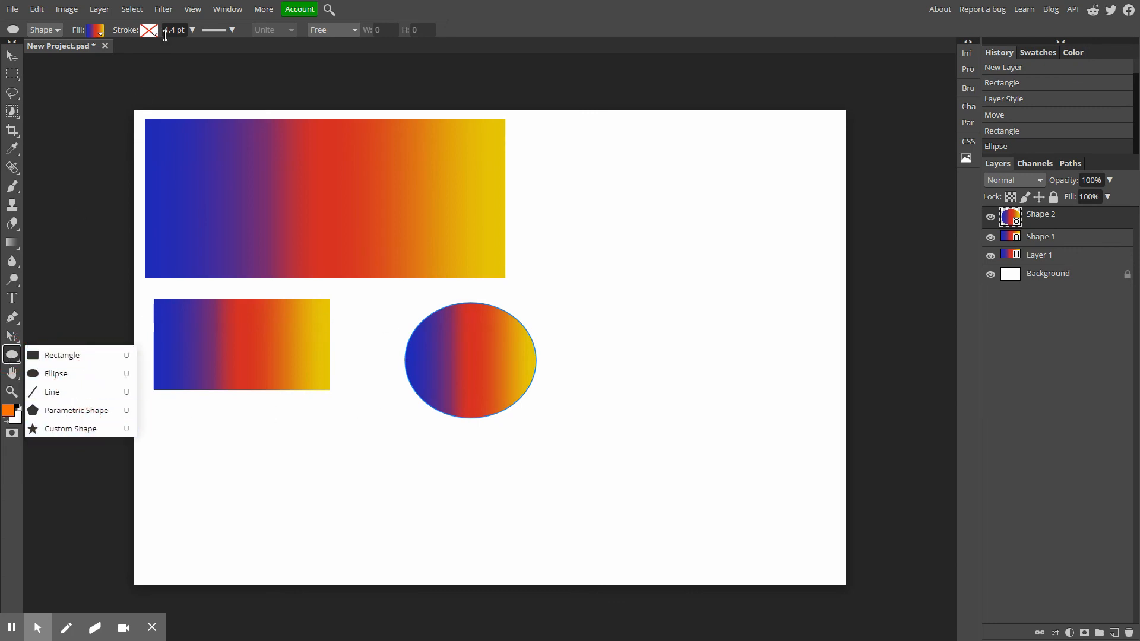
{"action": "left_click", "coordinate": [64, 433]}
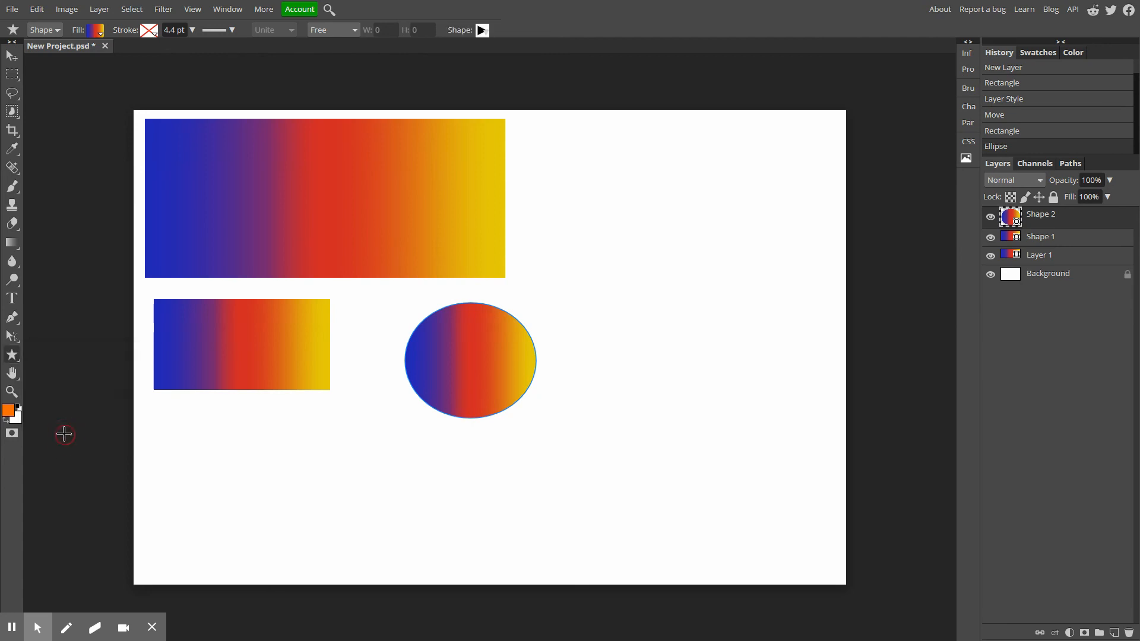
{"action": "left_click", "coordinate": [483, 32]}
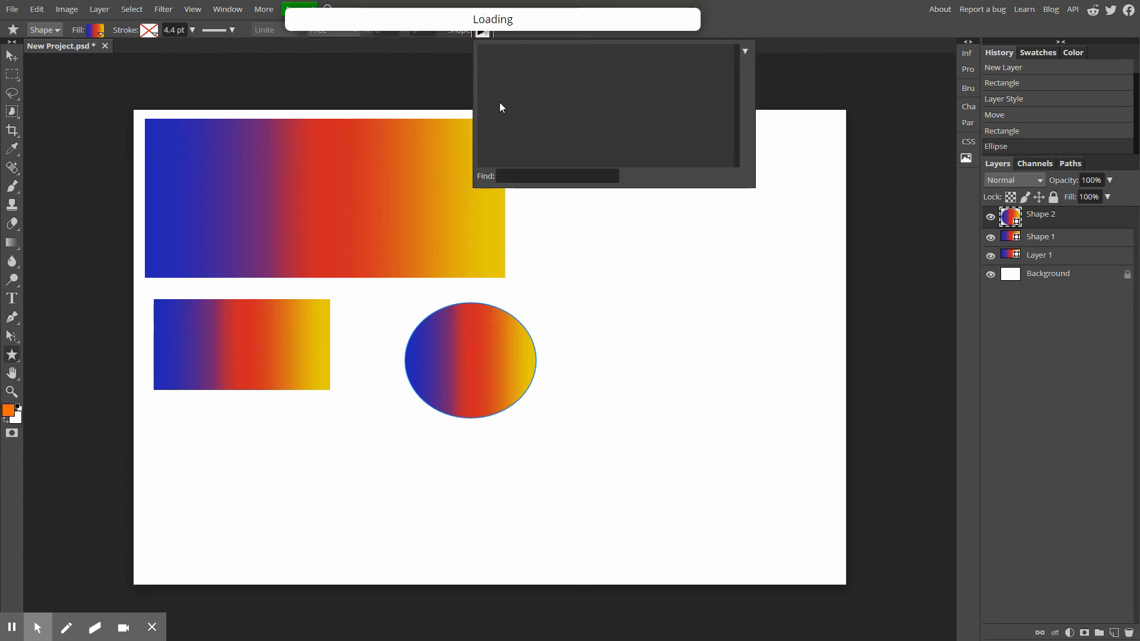
{"action": "left_click", "coordinate": [630, 127]}
{"action": "left_click_drag", "start_coordinate": [621, 207], "coordinate": [789, 381]}
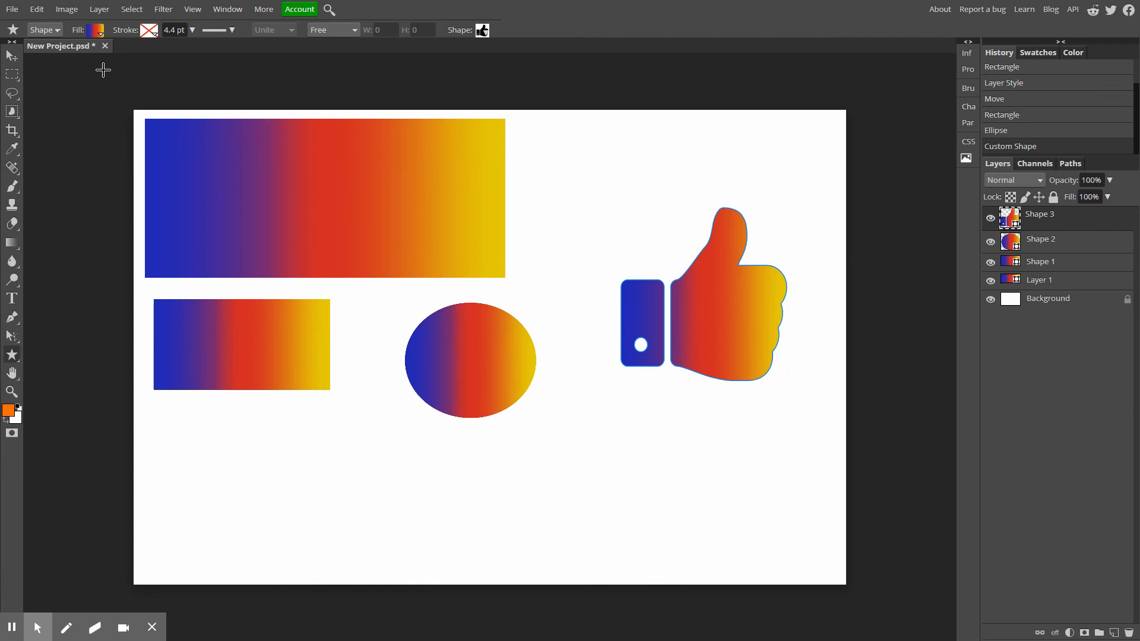
{"action": "left_click", "coordinate": [13, 55]}
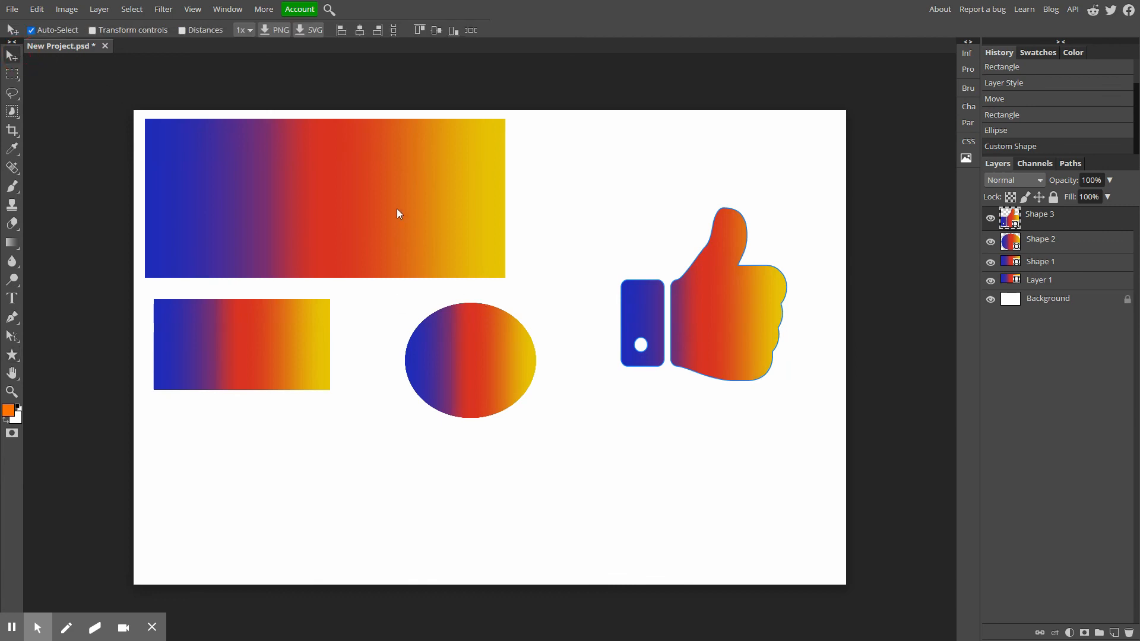